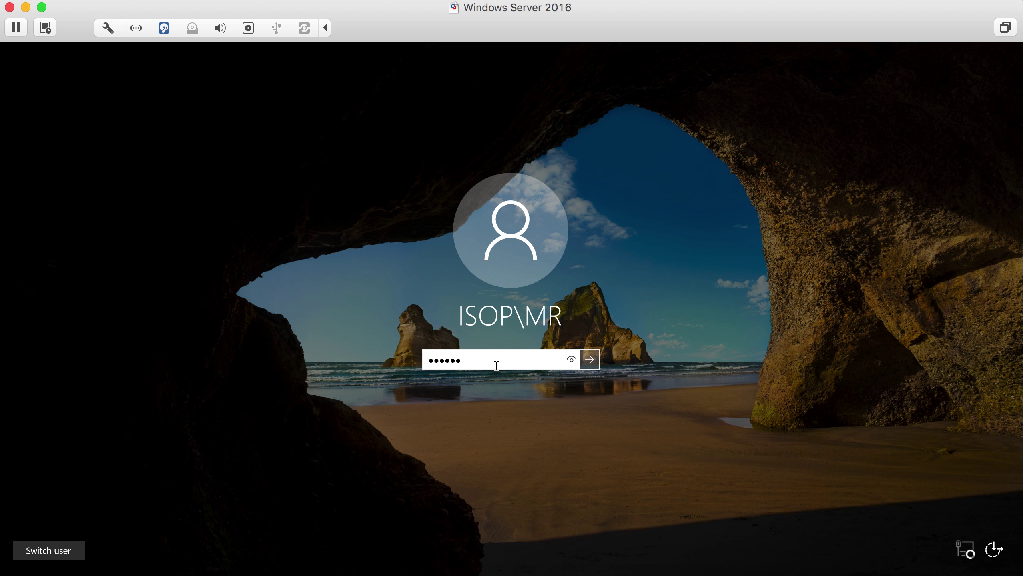
- Sign in to the domain account and refresh the desktop
key("Return")
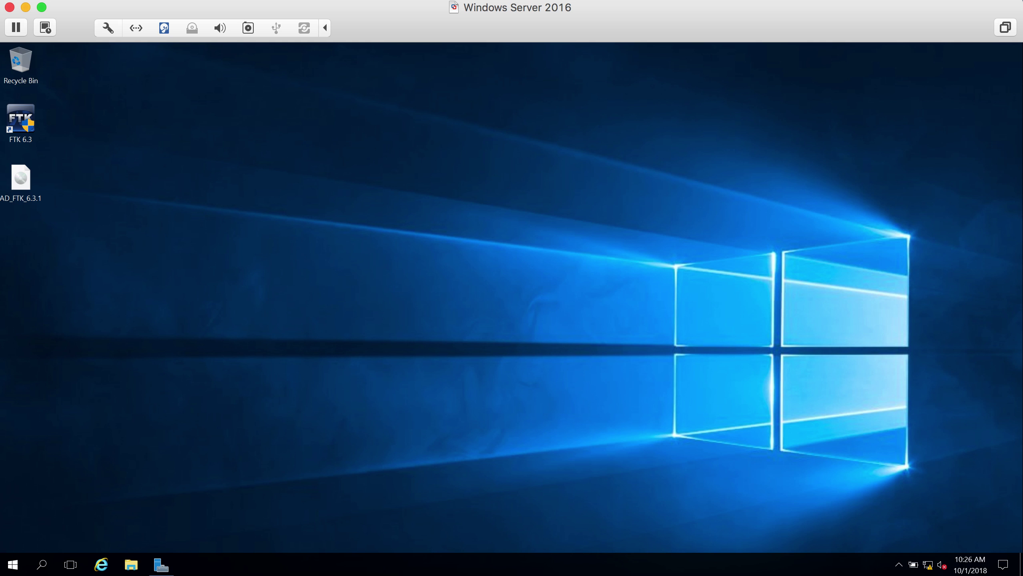
right_click(421, 234)
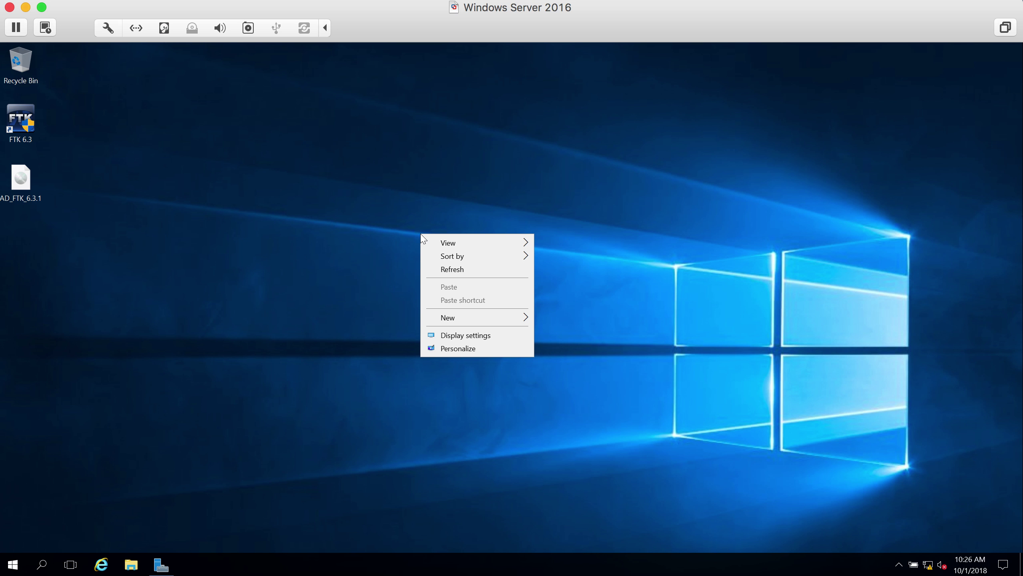
left_click(448, 269)
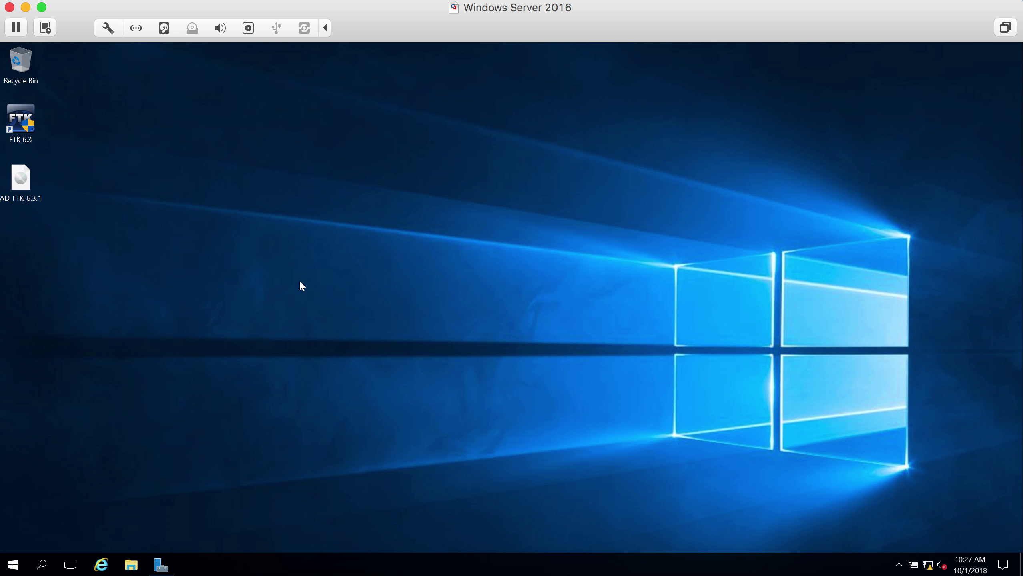
- Browse the Start menu's Windows Administrative Tools group, then close the menu
left_click(12, 566)
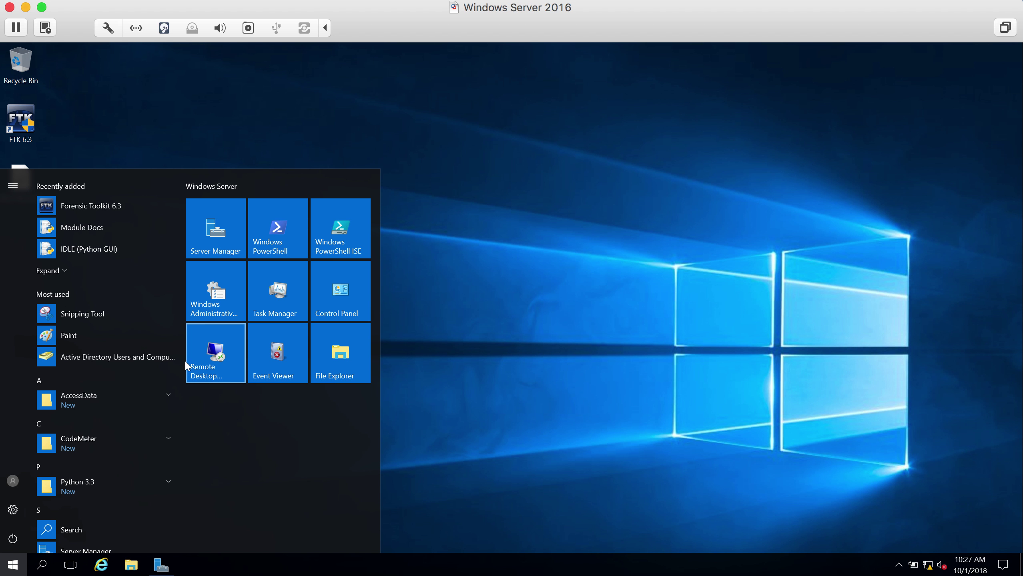
left_click_drag(181, 358, 183, 531)
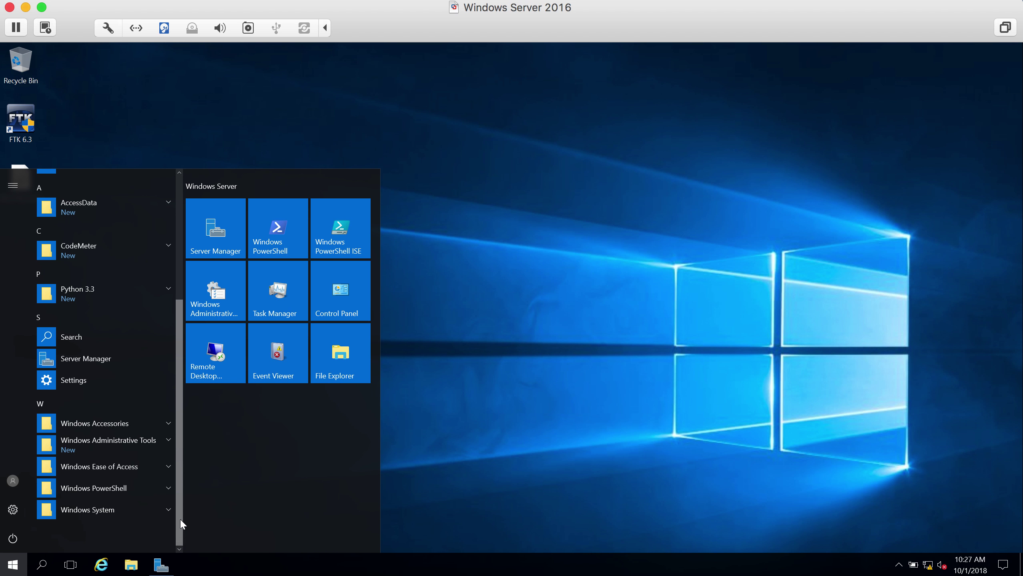
left_click(163, 440)
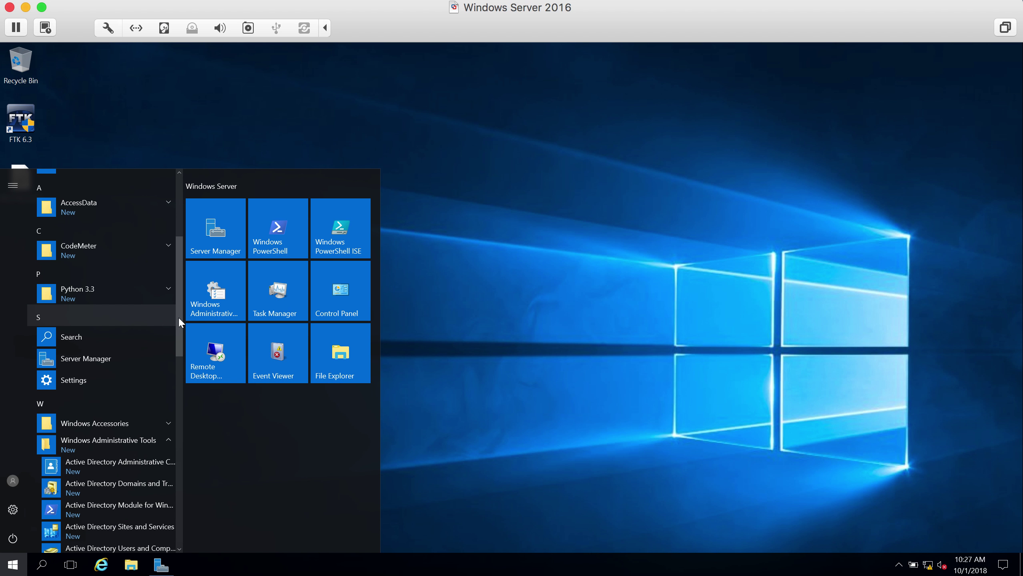
left_click(402, 309)
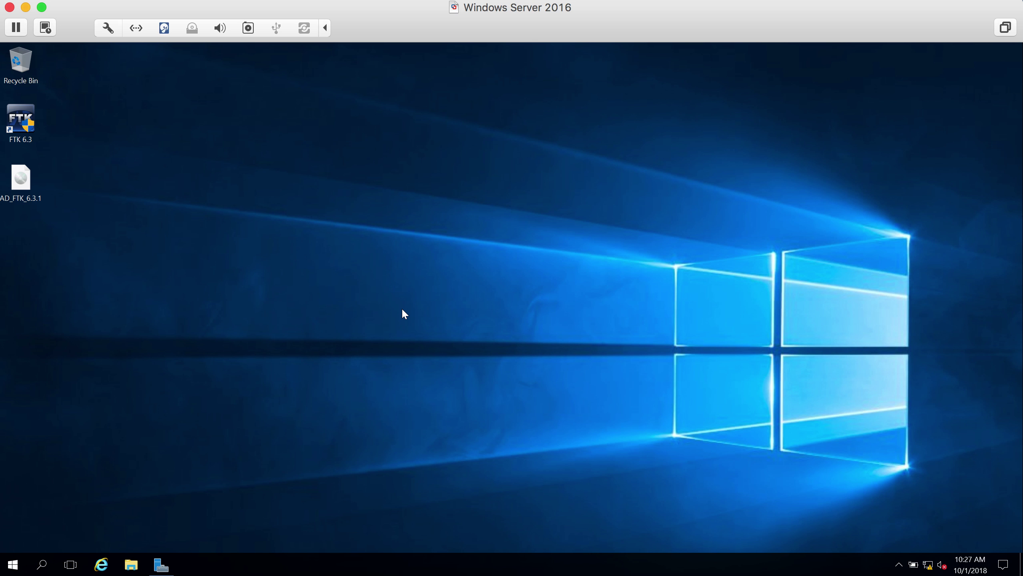
- Launch Active Directory Users and Computers by running dsa.msc
key("super+r")
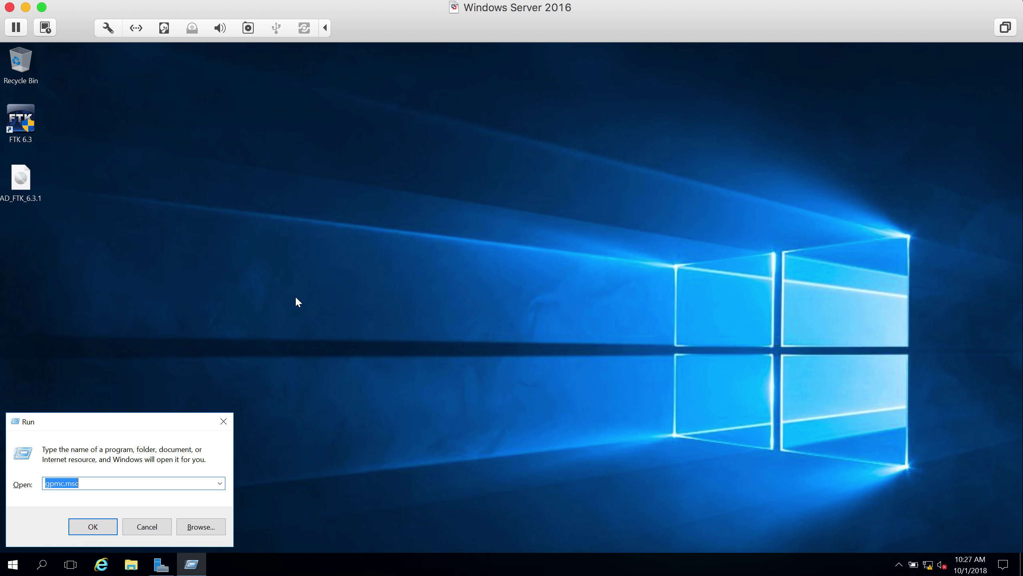
type("dsa.msc")
key("Return")
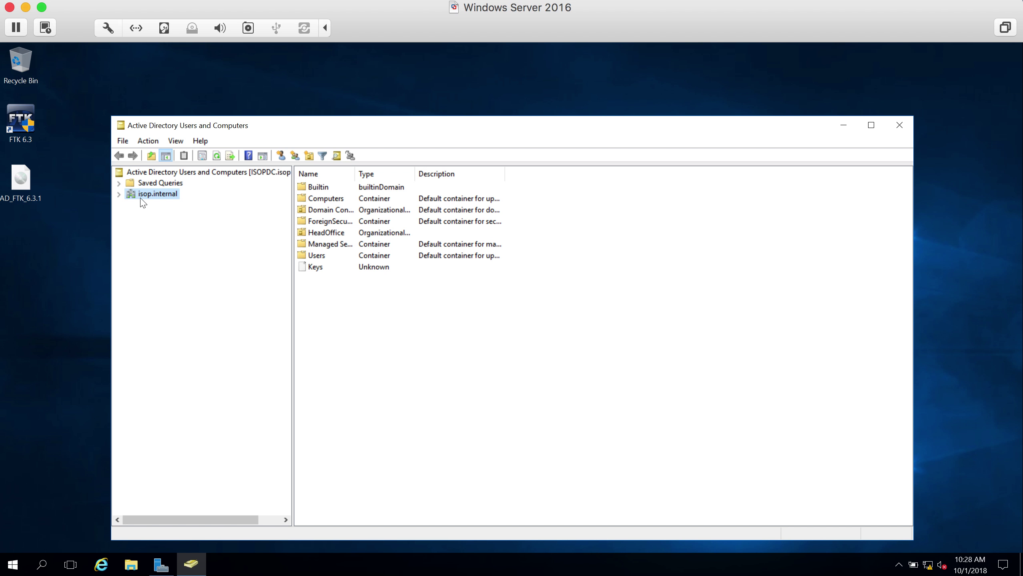
- Expand the isop.internal domain and then its HeadOffice unit in the console tree
left_click(118, 194)
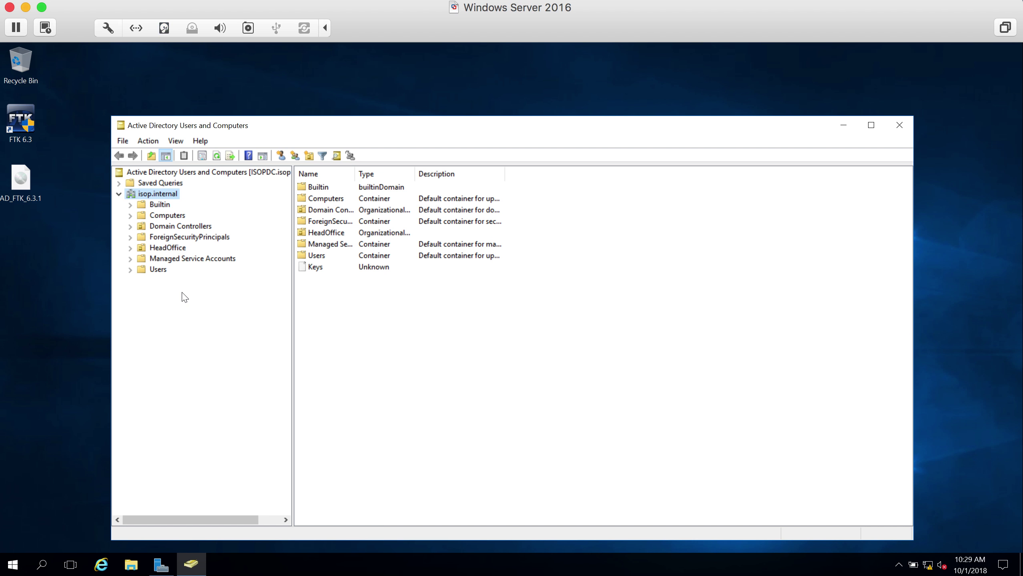
left_click(131, 248)
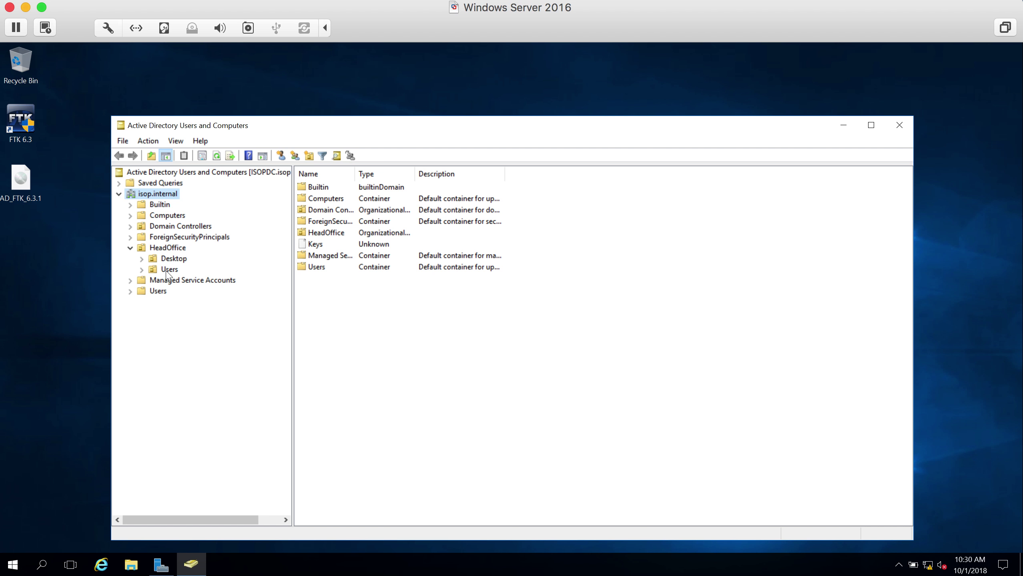
- Browse HeadOffice and its Desktop unit, then list the Users unit with the Name column autofitted
left_click(163, 248)
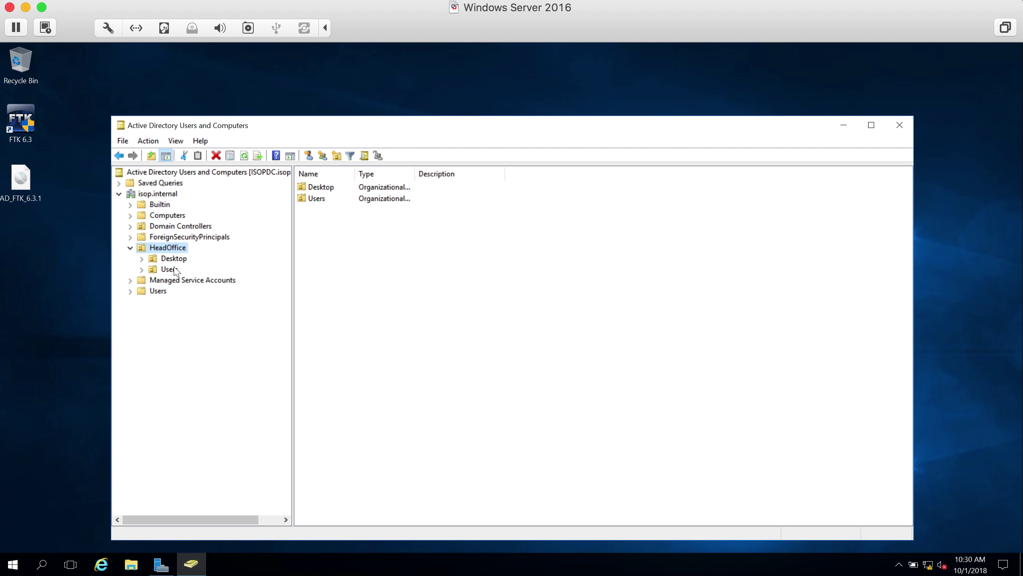
left_click(174, 258)
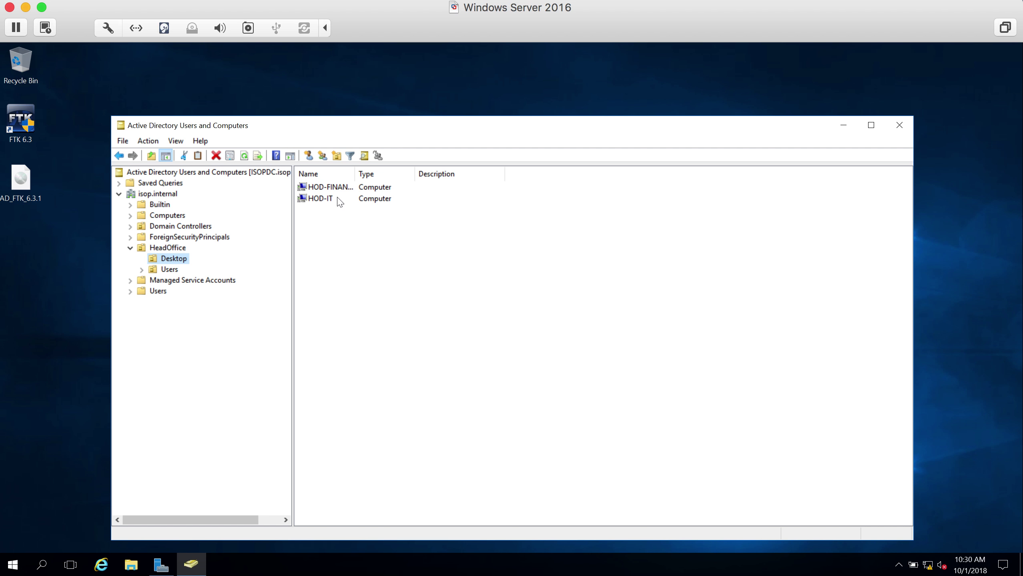
left_click(170, 270)
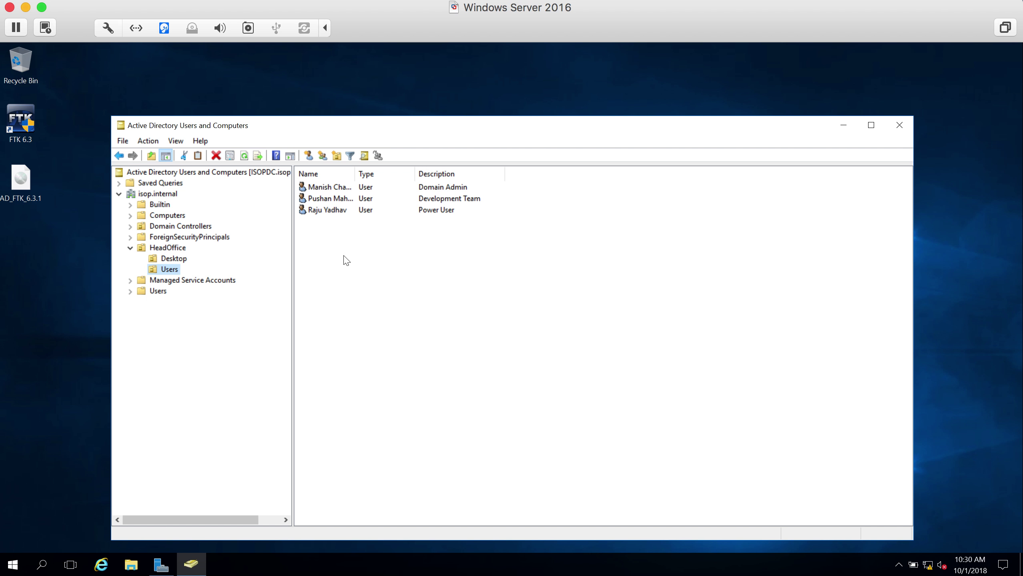
double_click(355, 174)
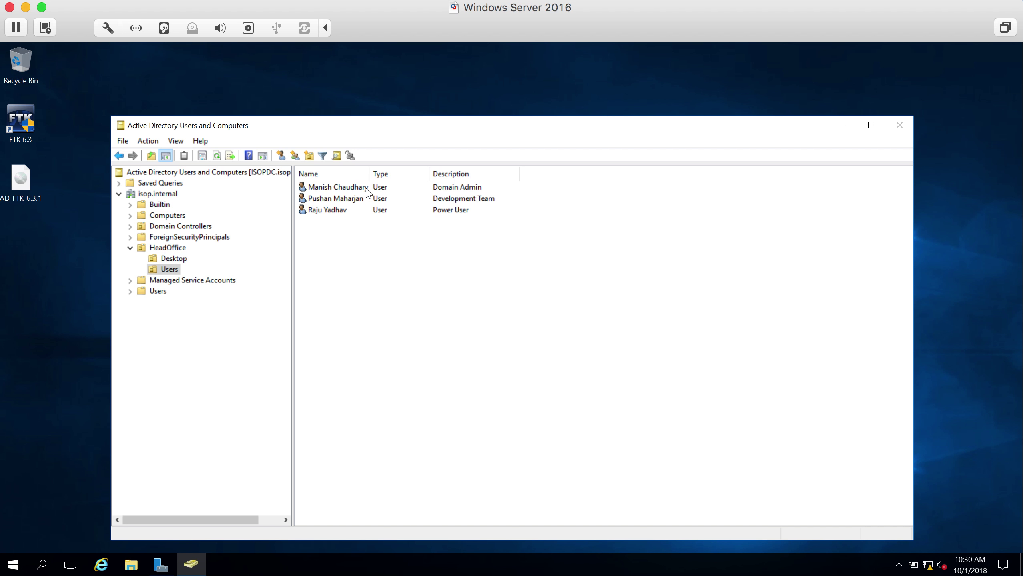
left_click(461, 189)
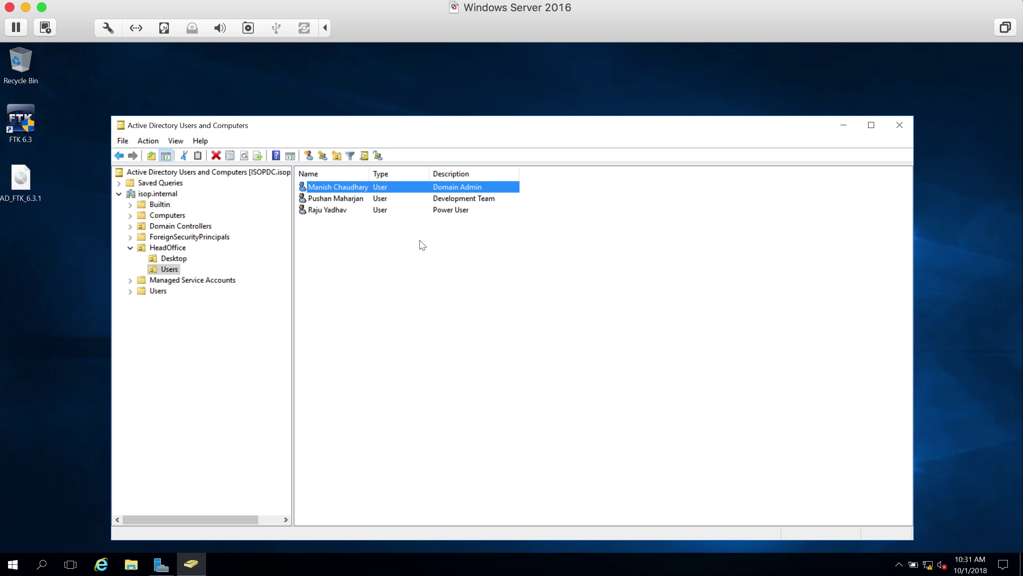
- Switch between the Desktop and Users units and bring up actions for the Development Team user
left_click(172, 259)
left_click(169, 268)
left_click(176, 259)
left_click(173, 271)
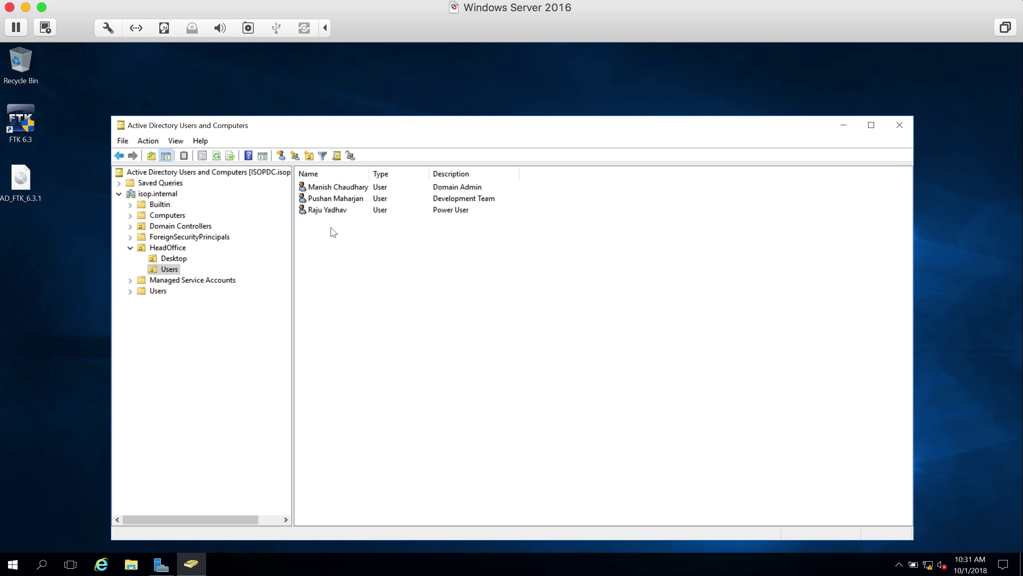
right_click(334, 201)
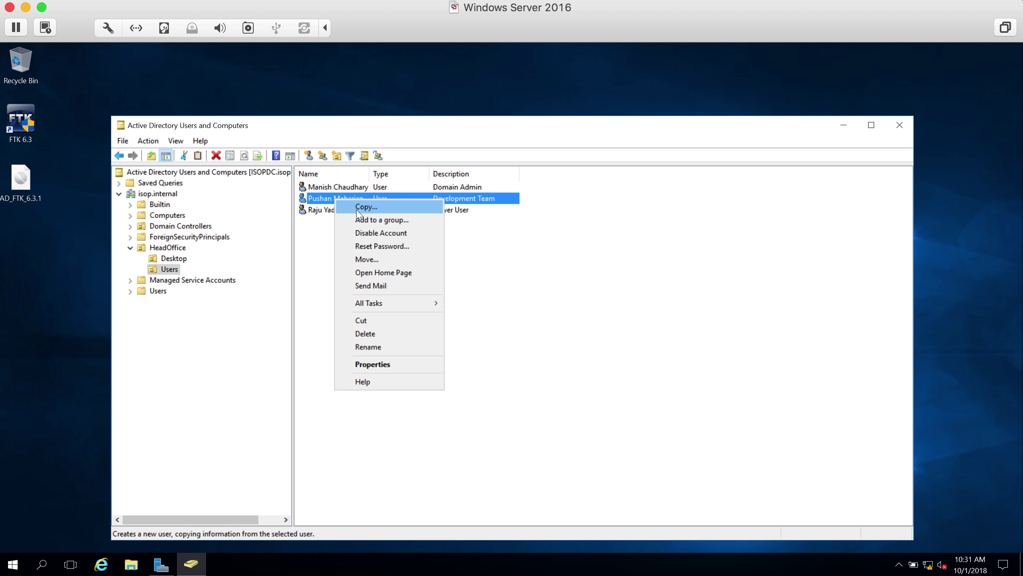
- Copy the Development Team user into a new account with first name and logon name abc
left_click(355, 207)
left_click_drag(252, 131, 594, 194)
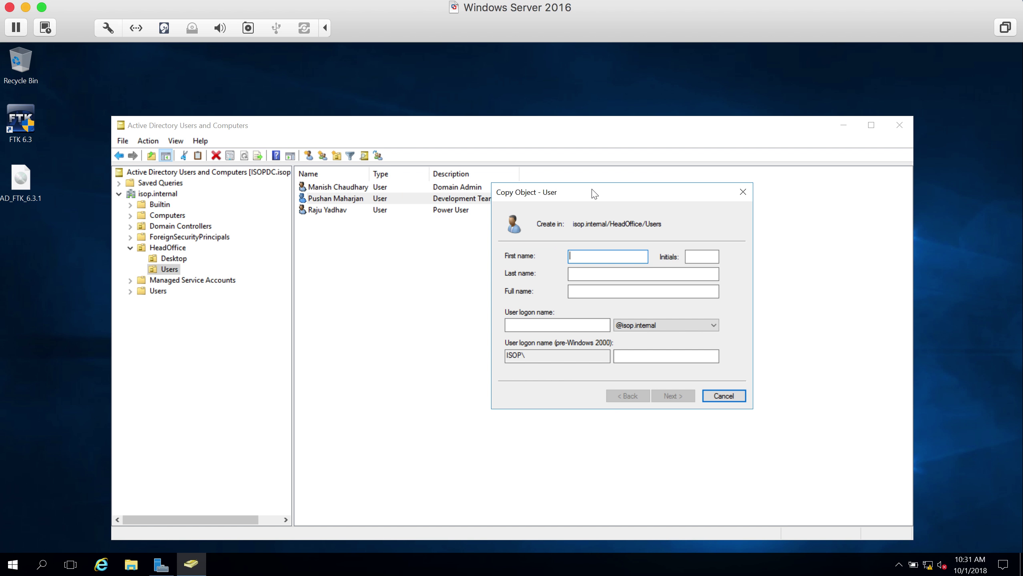
type("abc")
key("Tab")
key("Tab")
key("Tab")
type("abc")
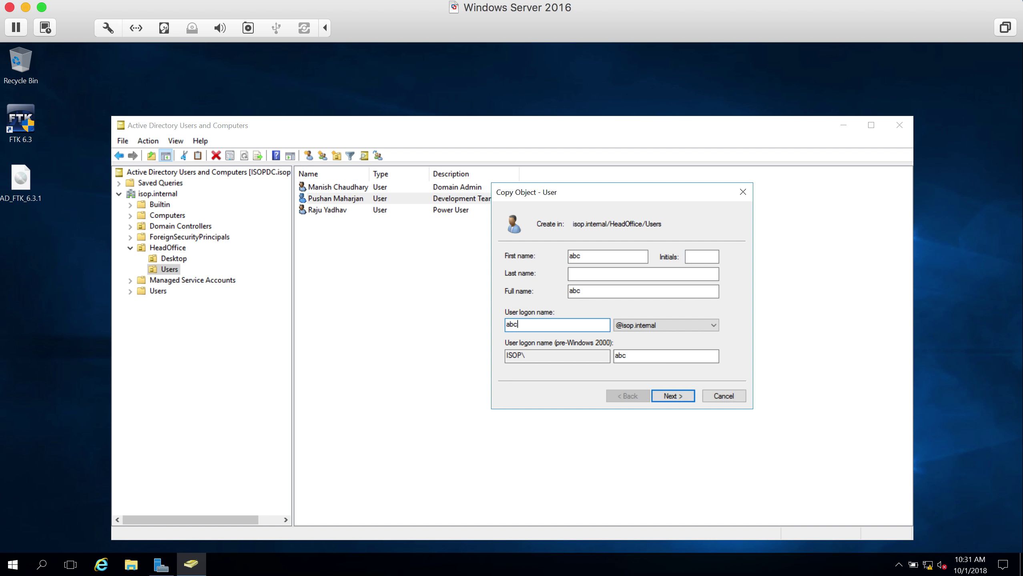
- Set and confirm the new user's password, then finish creating the account
left_click(680, 401)
type("Password12")
key("Tab")
type("Password12")
left_click(675, 398)
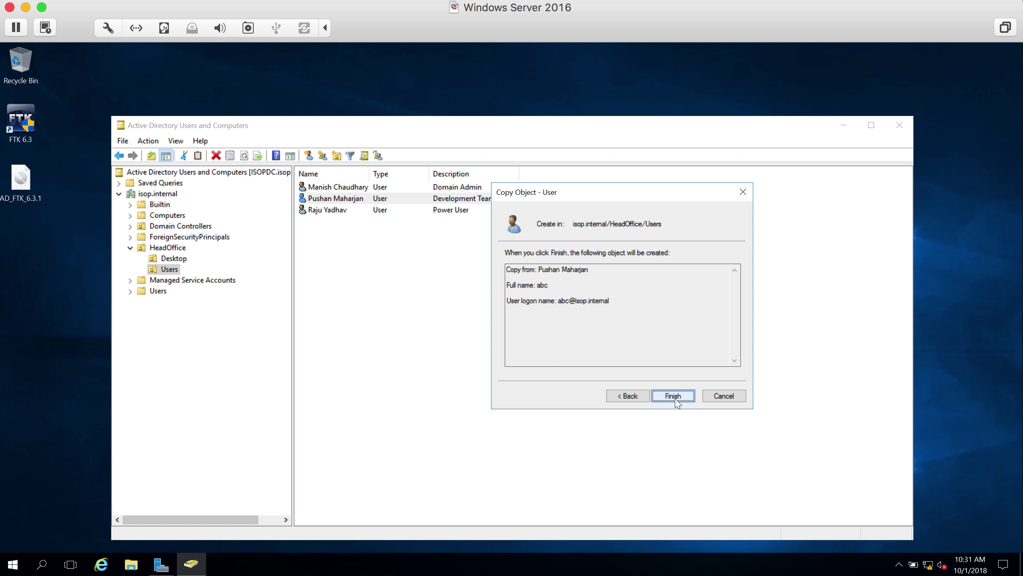
left_click(674, 397)
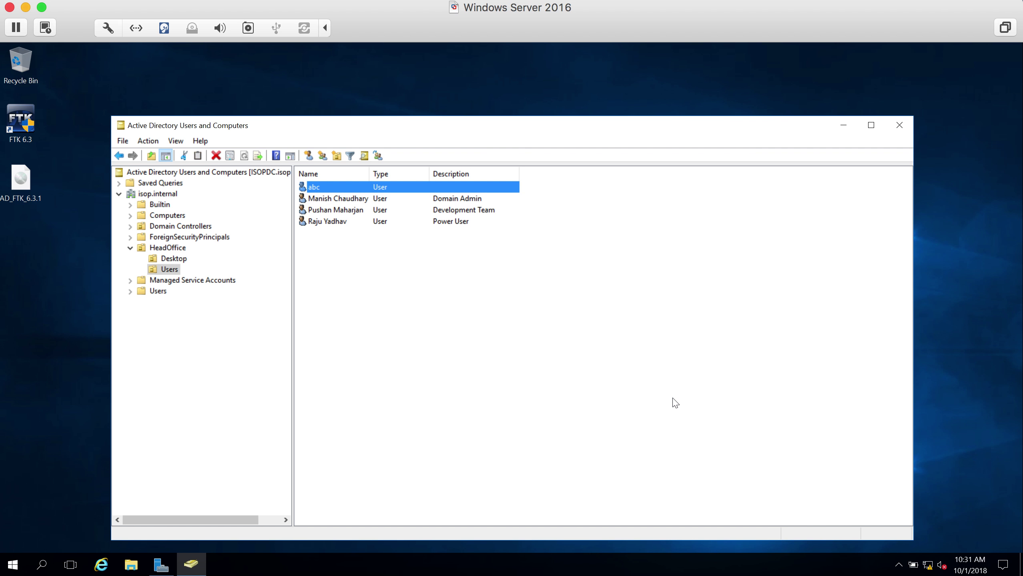
- Enter 'Finance Dept | Accounts Payable' as abc's description and widen the Description column
double_click(325, 188)
left_click(499, 326)
type("Financ")
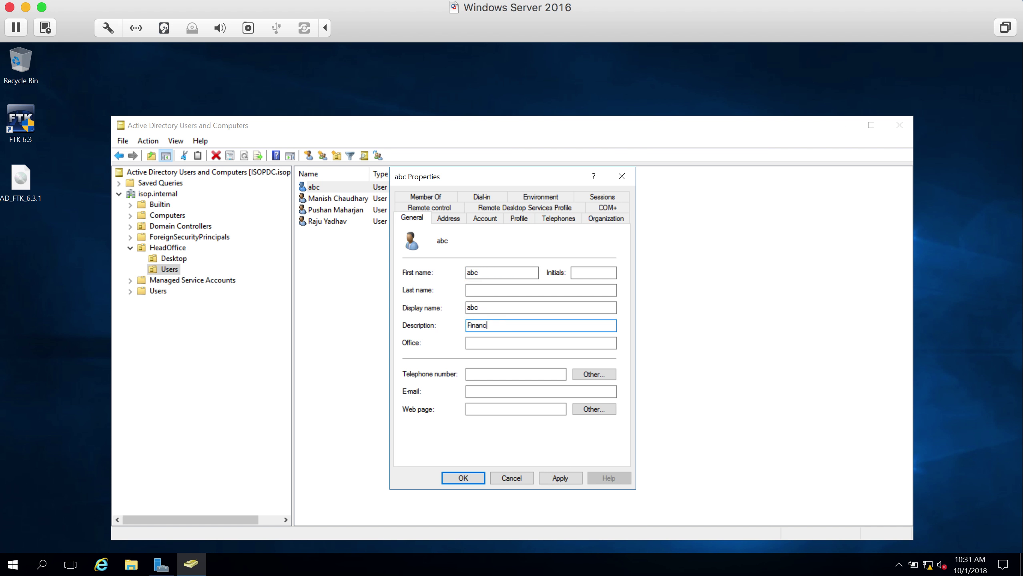
type("e Dept | Accounts Payable")
left_click(463, 479)
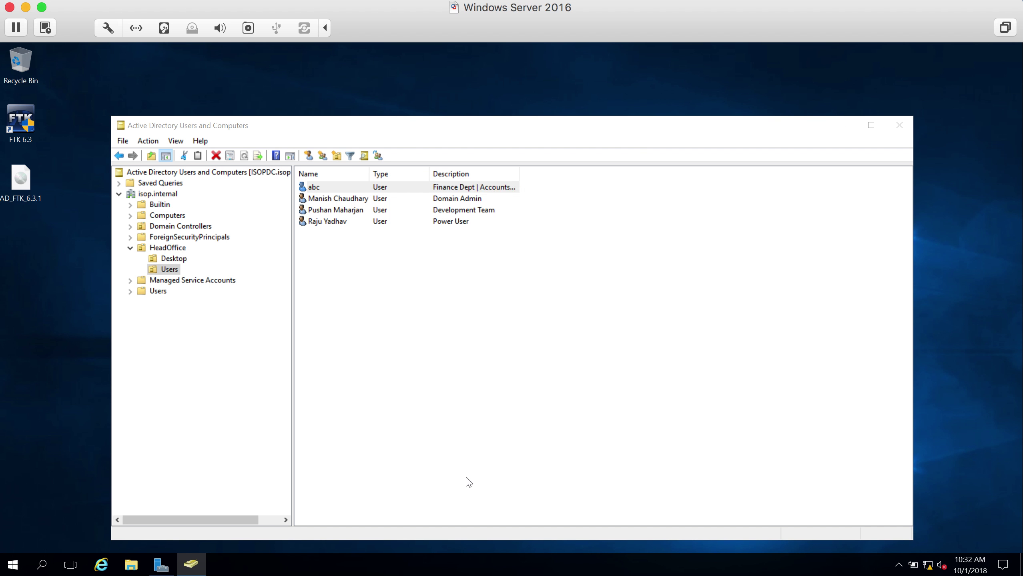
double_click(520, 173)
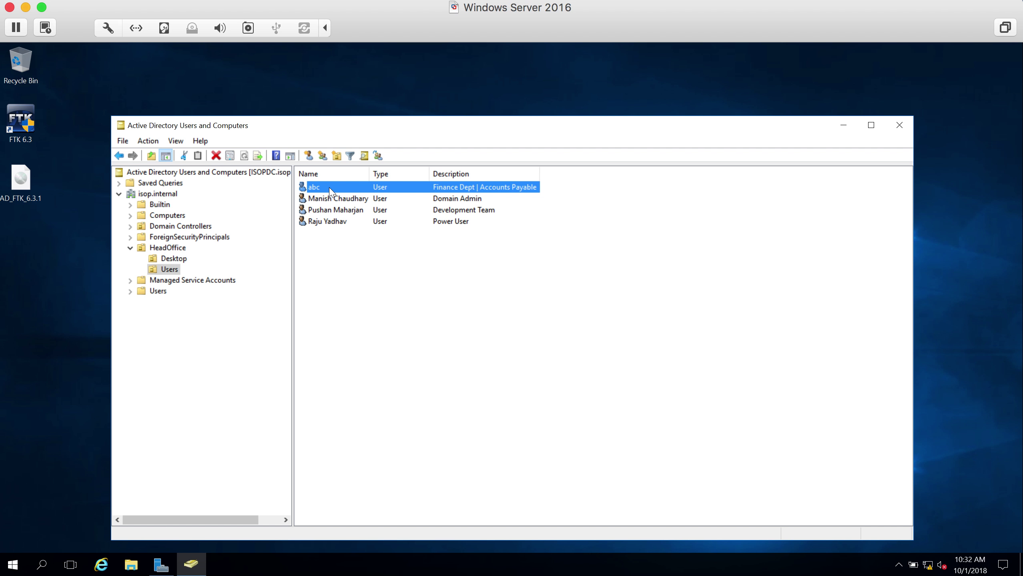
left_click(331, 200)
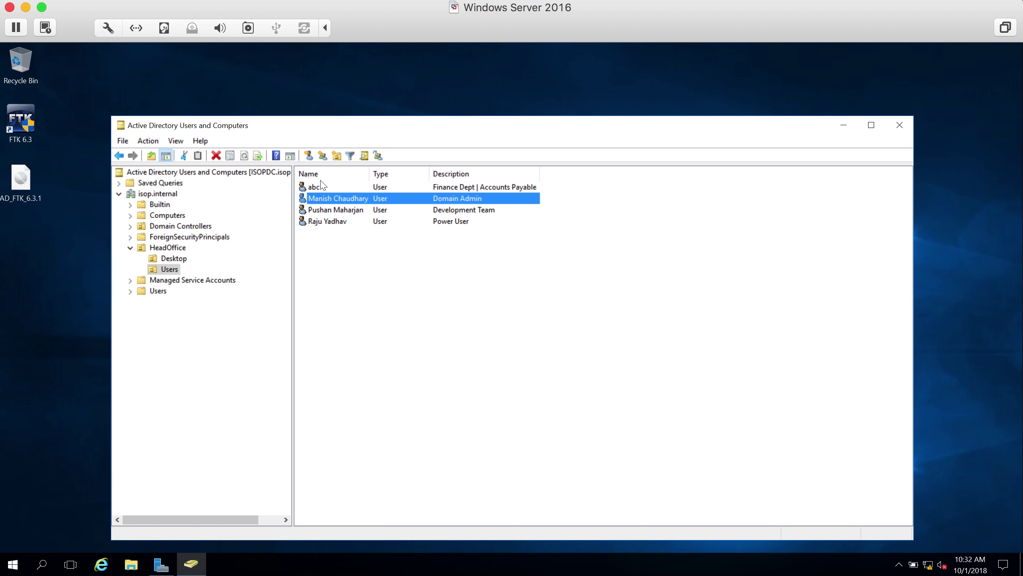
- Disable user abc's account and acknowledge the confirmation message
left_click(314, 188)
right_click(315, 189)
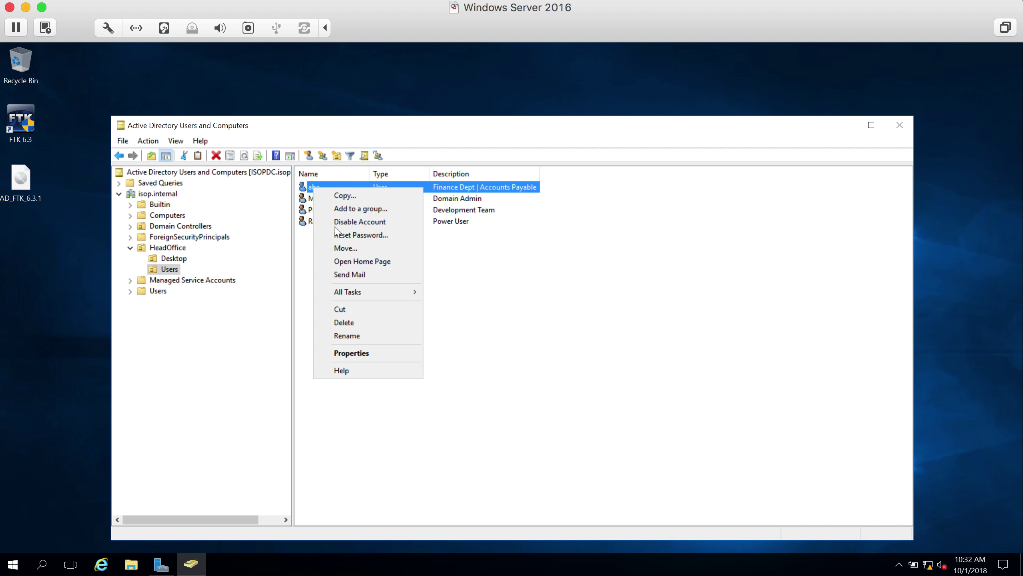
left_click(368, 222)
left_click(551, 349)
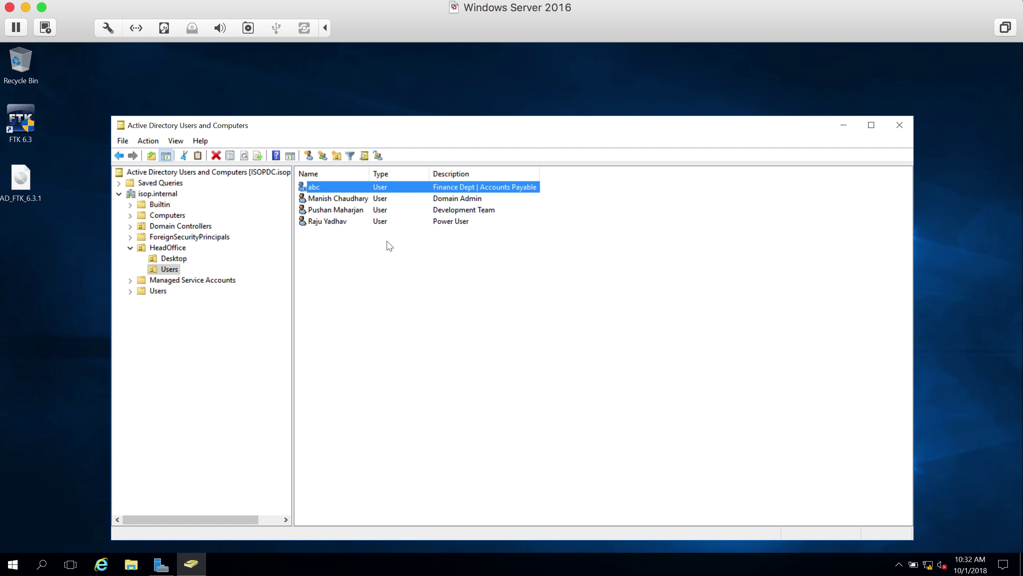
left_click(346, 200)
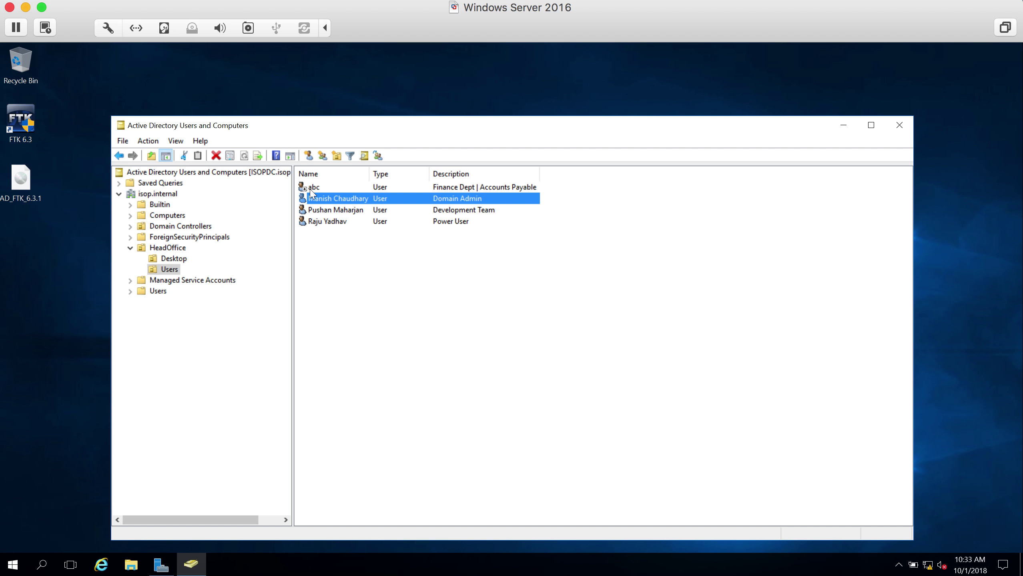
- Open abc's properties and show the Member Of tab listing Domain Users
double_click(310, 189)
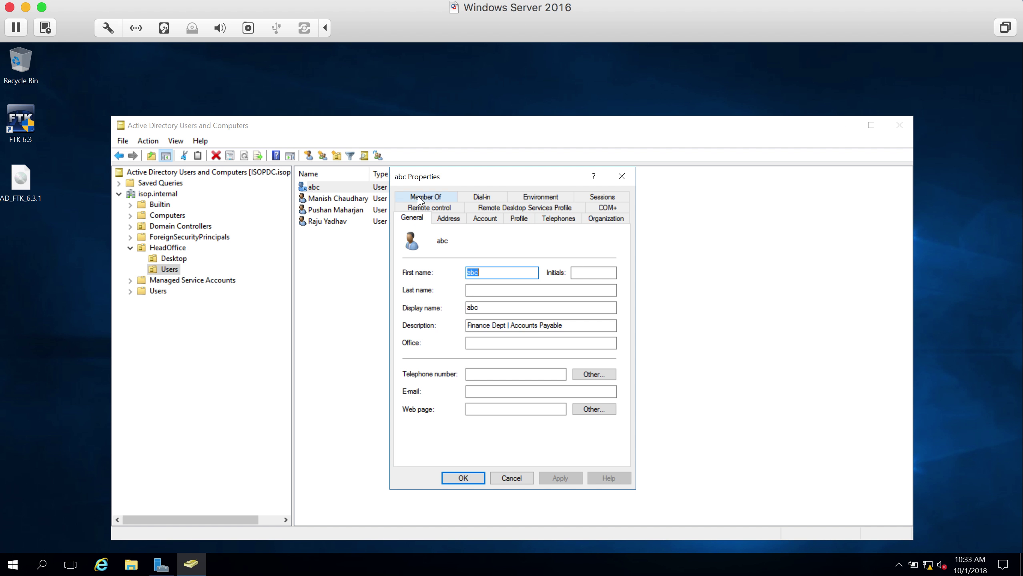
left_click(420, 197)
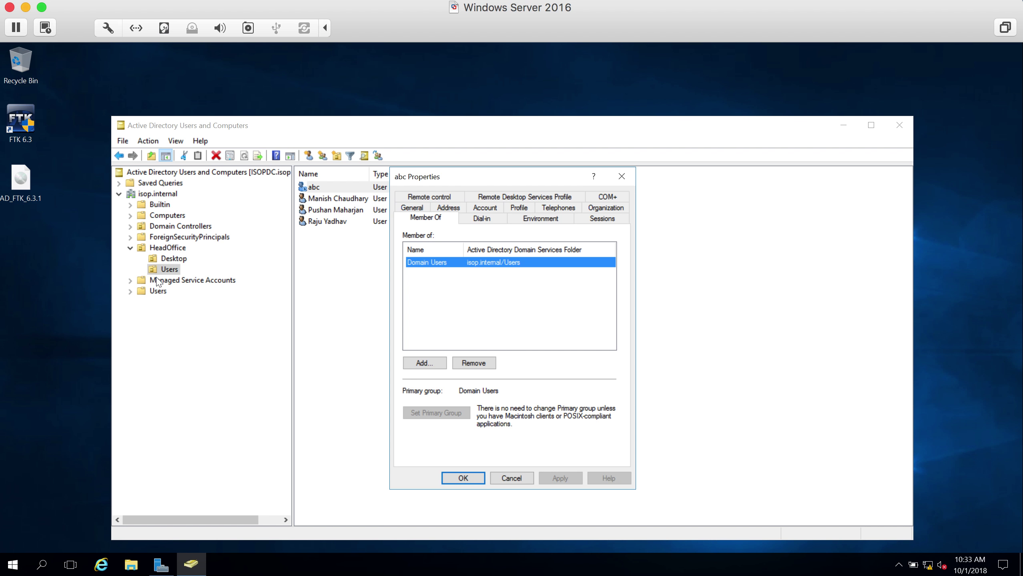
- Browse the Users container, HeadOffice's Users and Desktop units, then HeadOffice itself
left_click(158, 291)
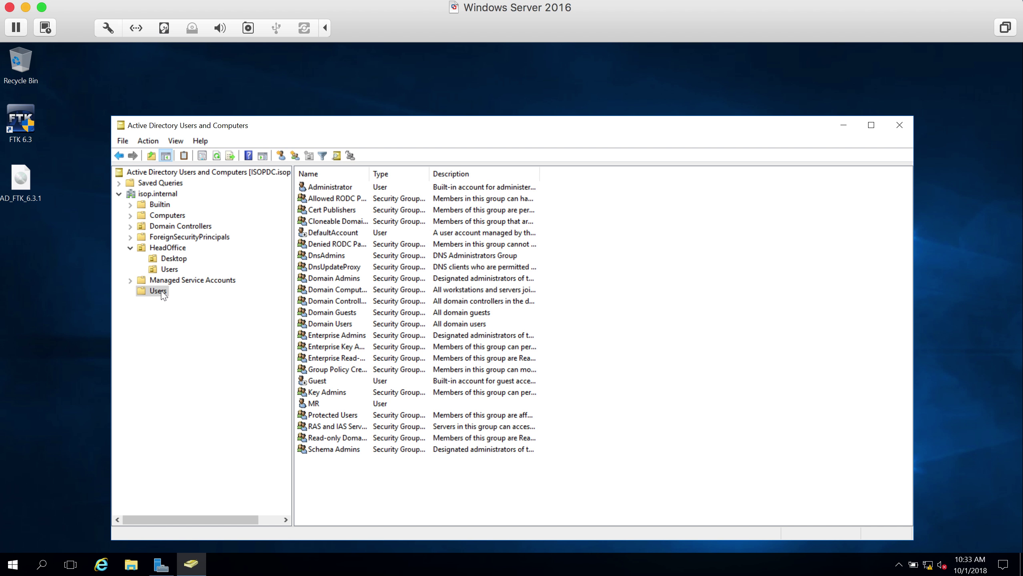
left_click(169, 269)
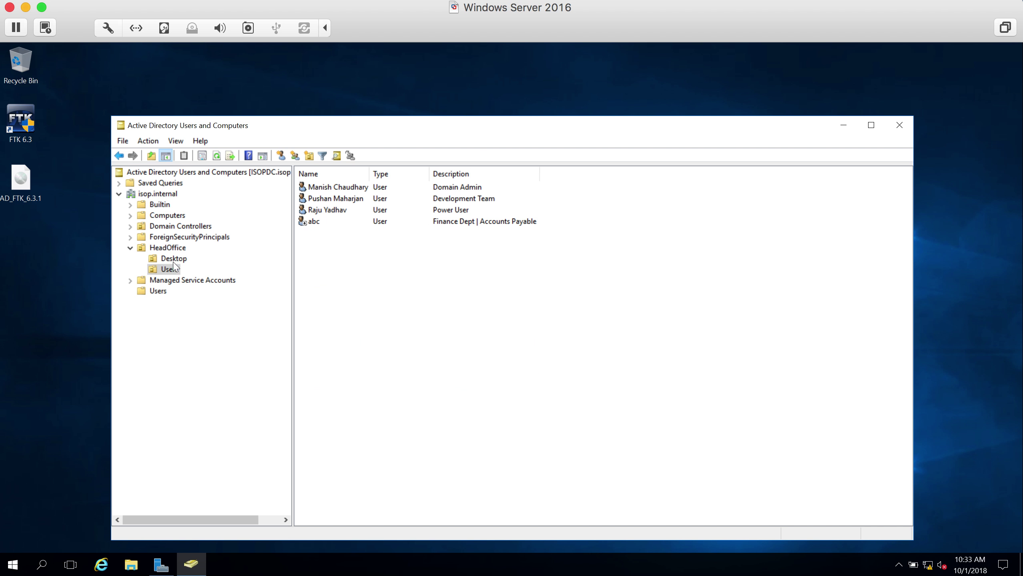
left_click(174, 260)
left_click(177, 250)
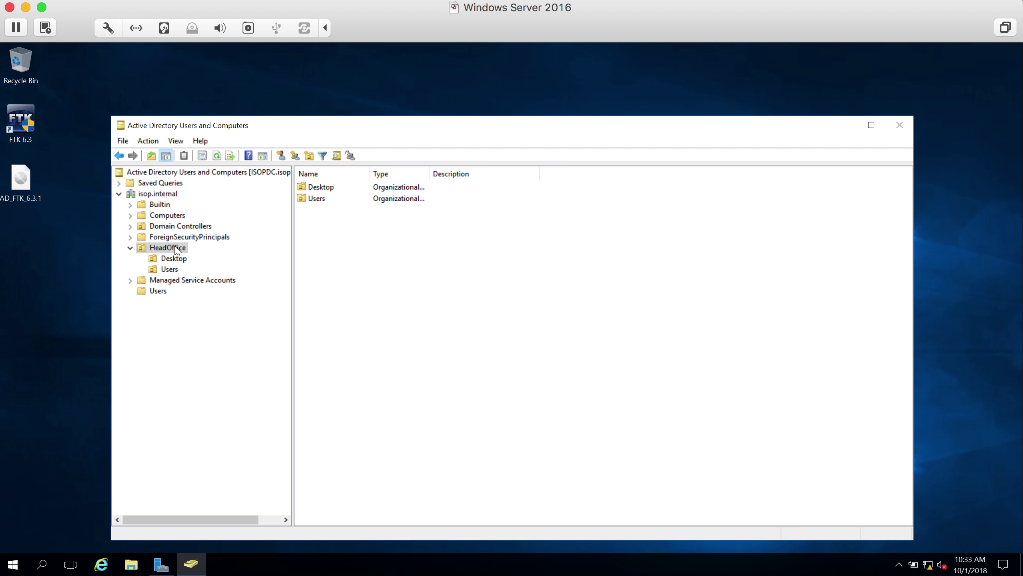
- Add an organizational unit named Group under HeadOffice and select it
right_click(174, 248)
mouse_move(248, 300)
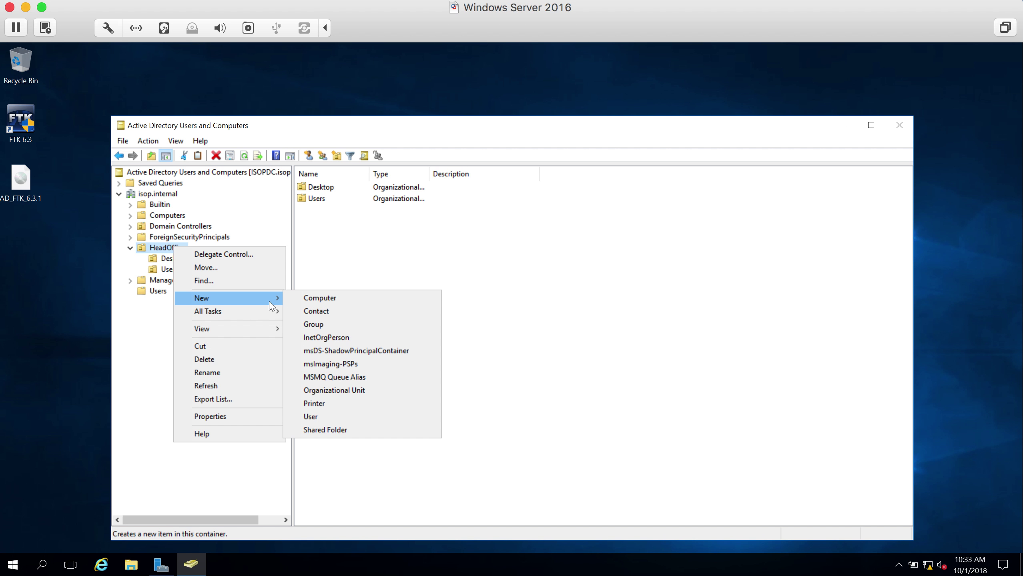
left_click(355, 396)
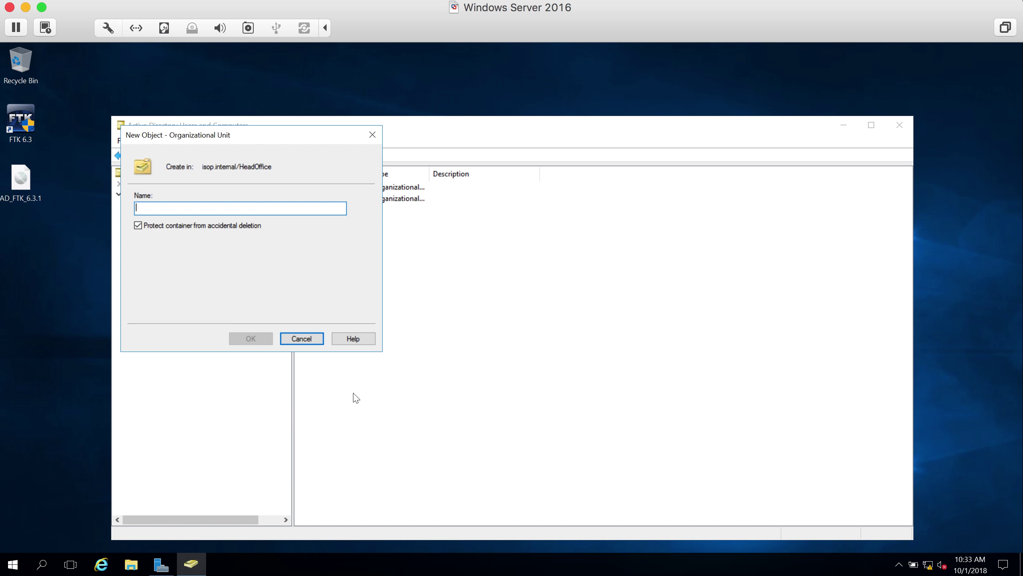
type("Group")
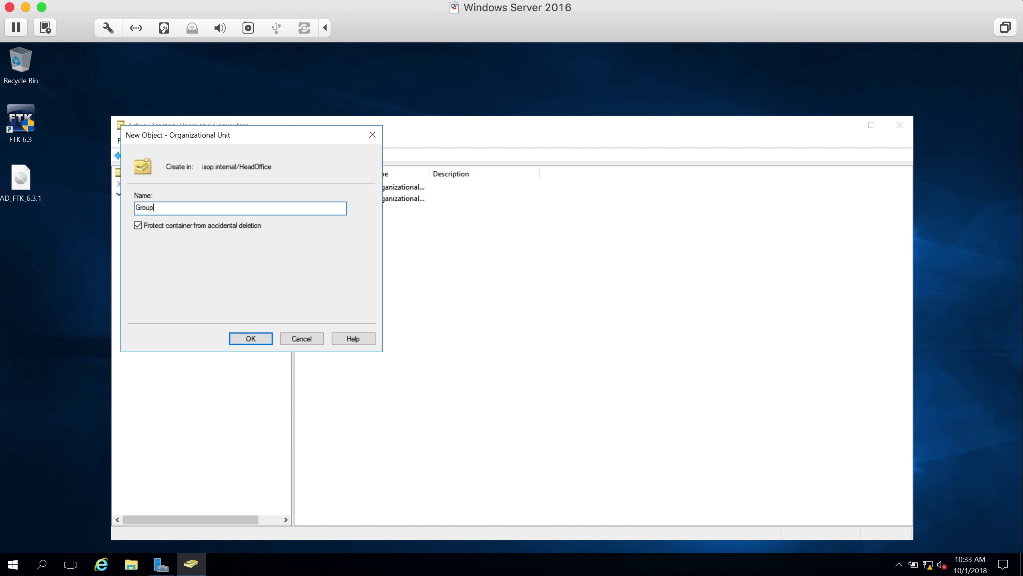
left_click(251, 338)
left_click(182, 280)
right_click(159, 281)
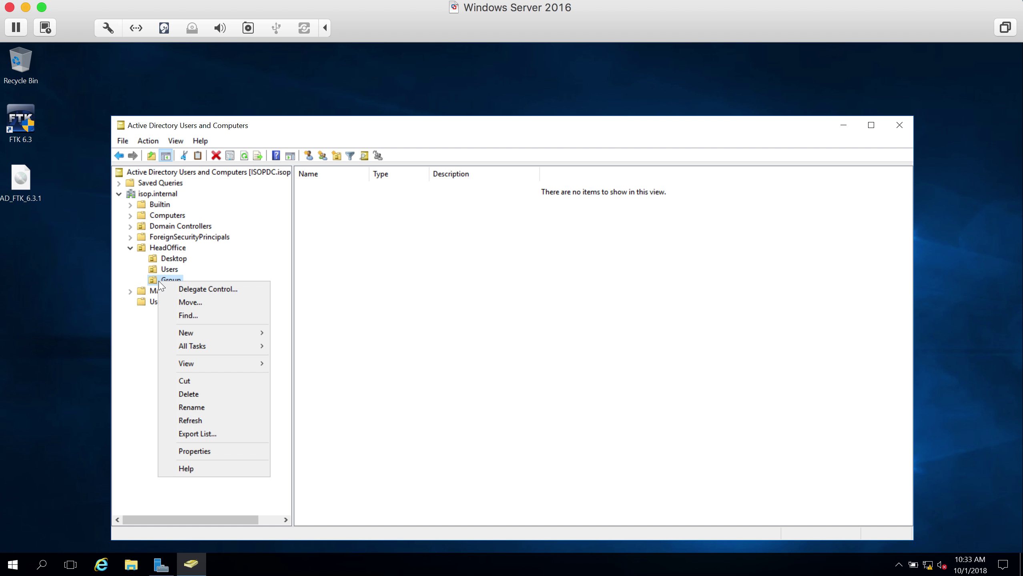
- Create a new group named Finance in the Group OU
mouse_move(231, 337)
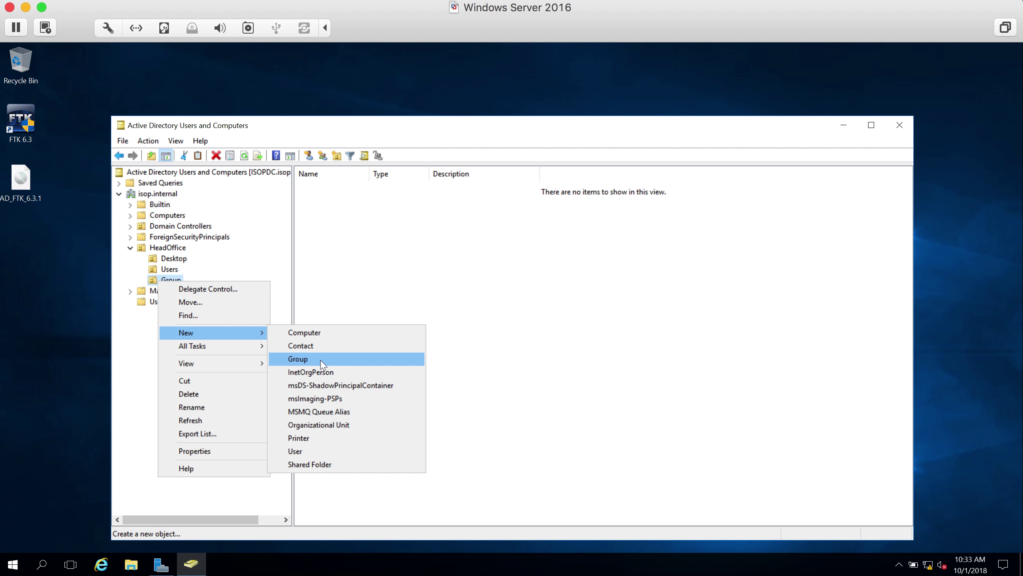
left_click(321, 359)
type("Finance")
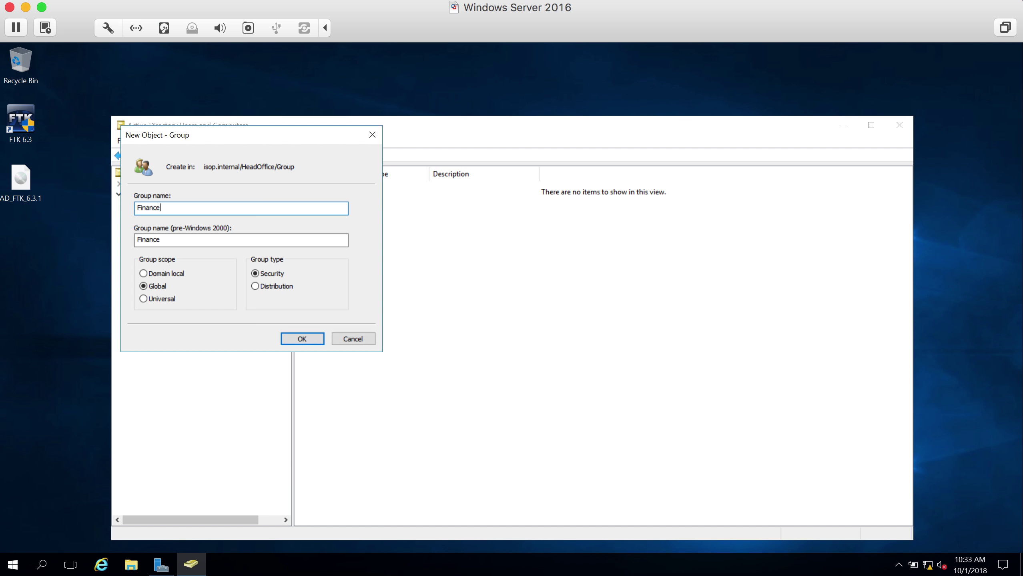
left_click(287, 331)
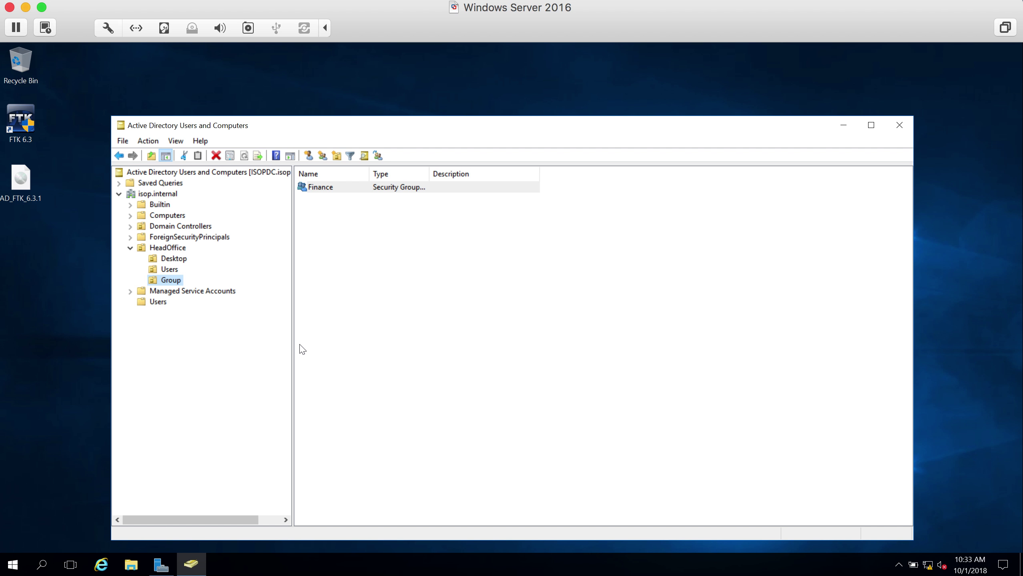
- Add user abc to Finance's members, then return to the HeadOffice Users OU
double_click(319, 188)
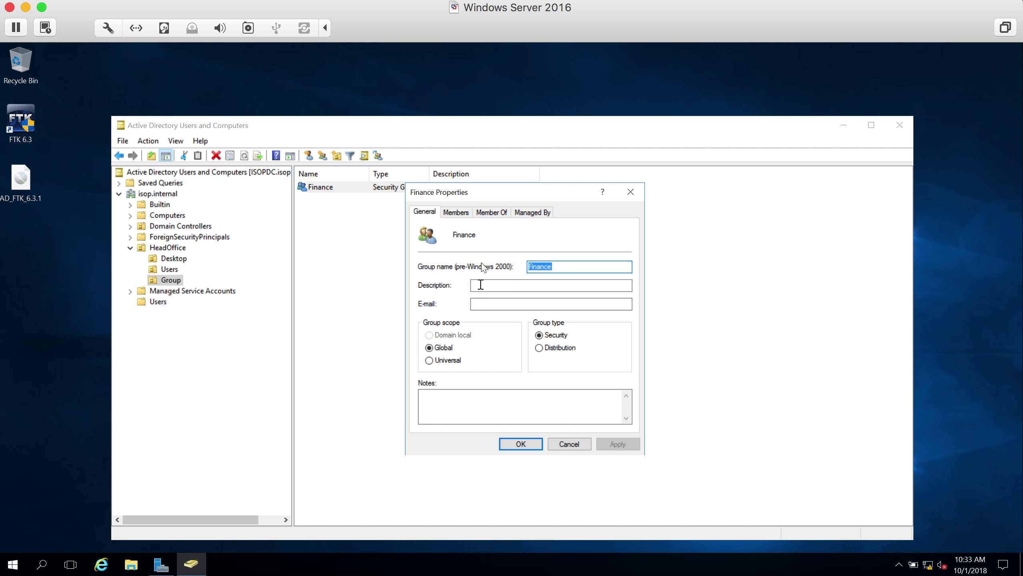
left_click(457, 213)
left_click(438, 410)
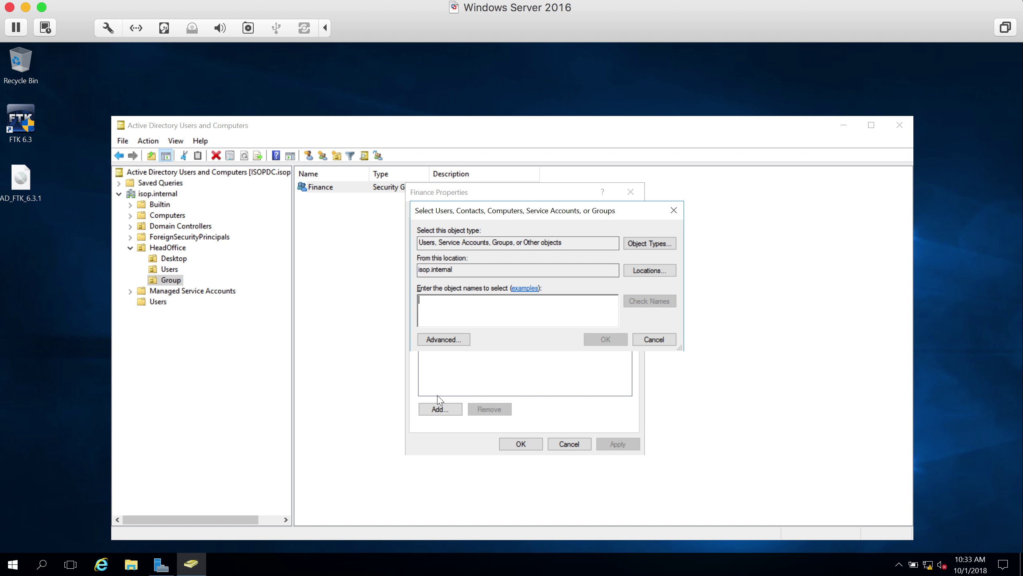
type("abcd")
key("BackSpace")
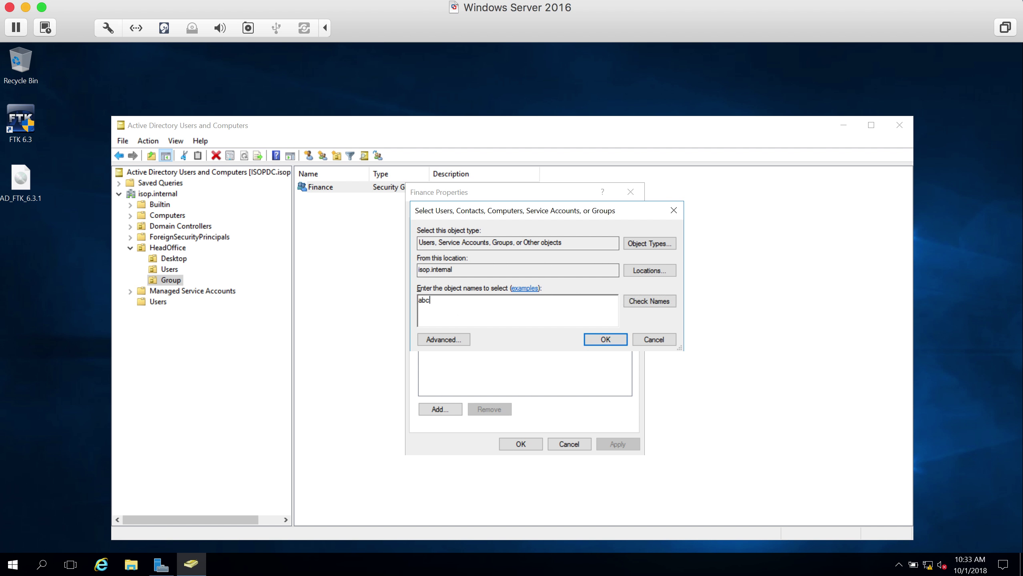
left_click(664, 306)
left_click(606, 340)
left_click(511, 445)
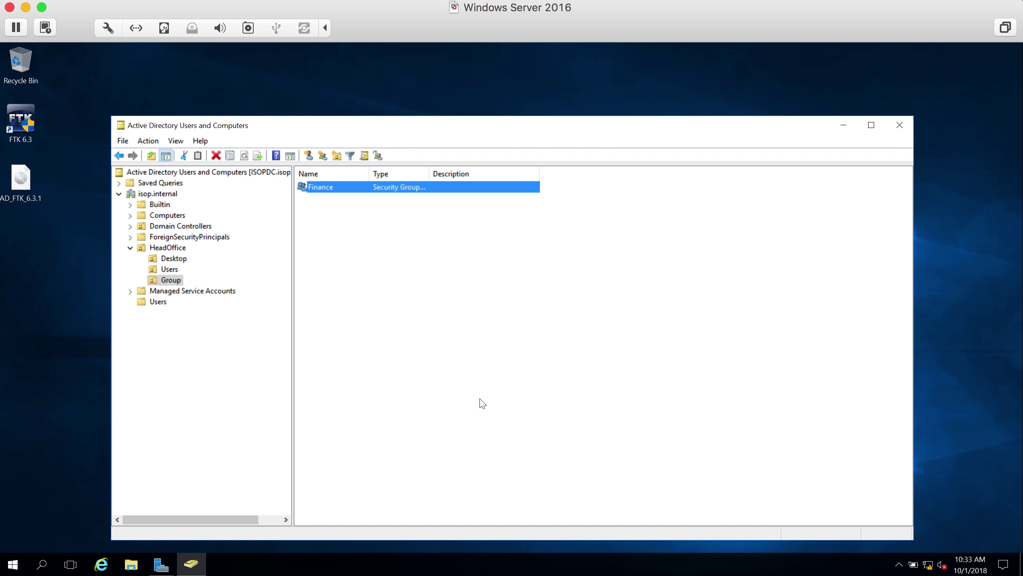
left_click(171, 269)
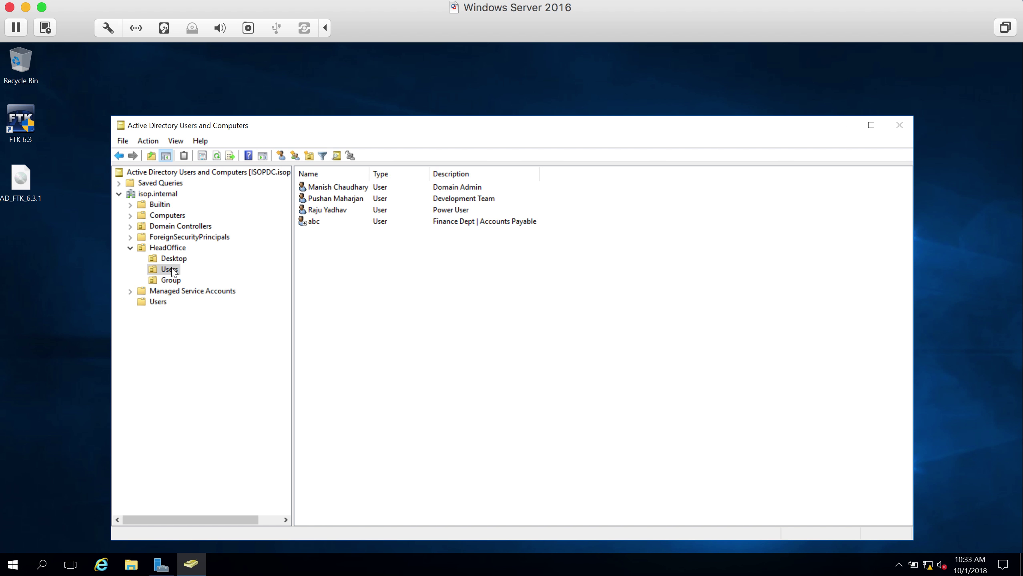
double_click(315, 223)
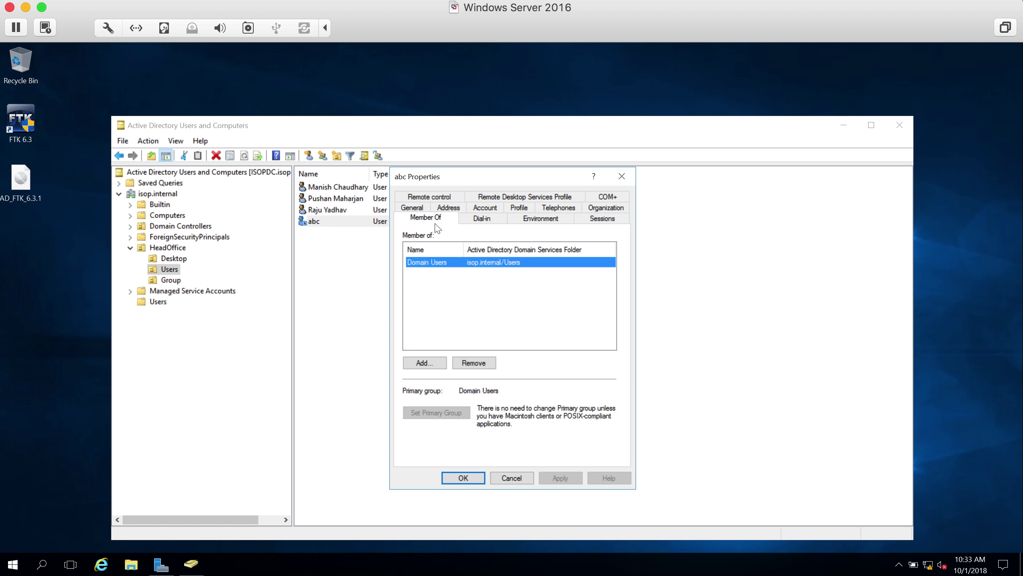
left_click(473, 478)
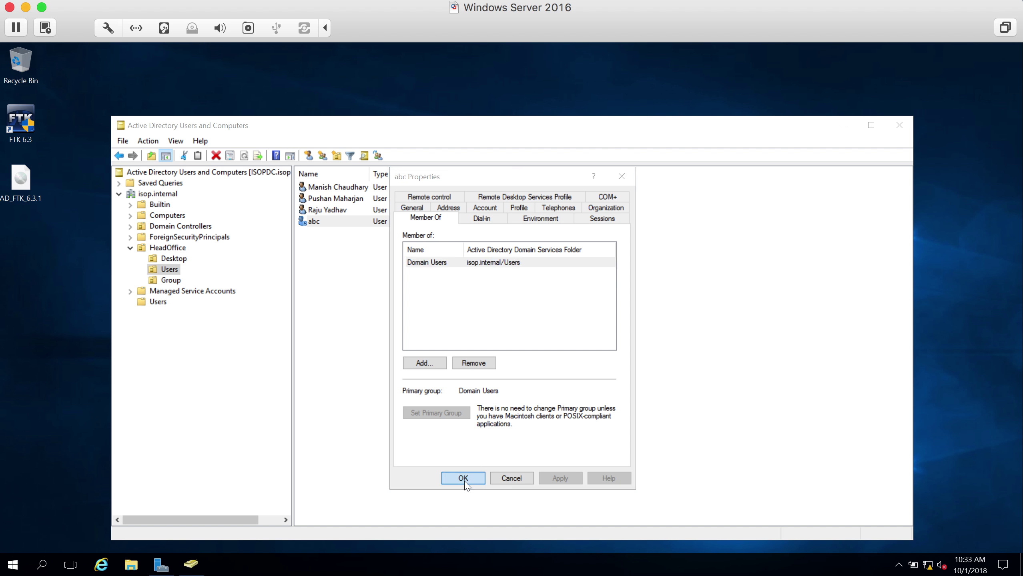
left_click(168, 281)
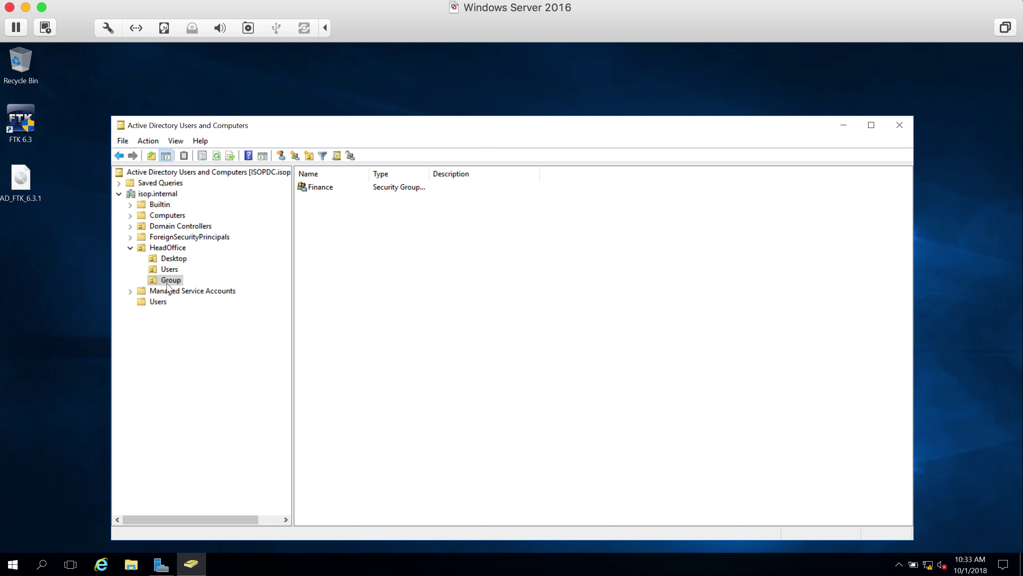
double_click(320, 189)
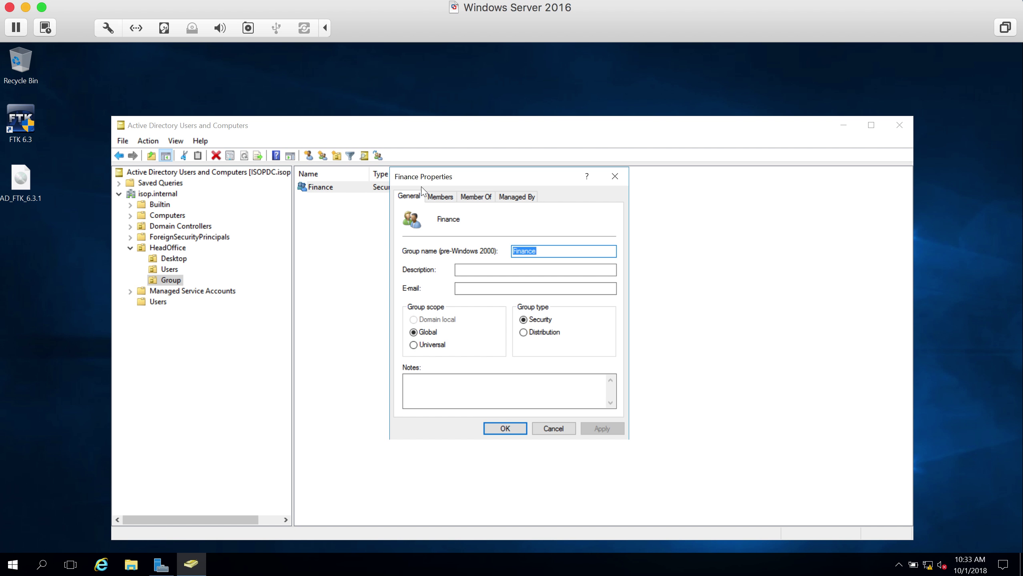
left_click(447, 199)
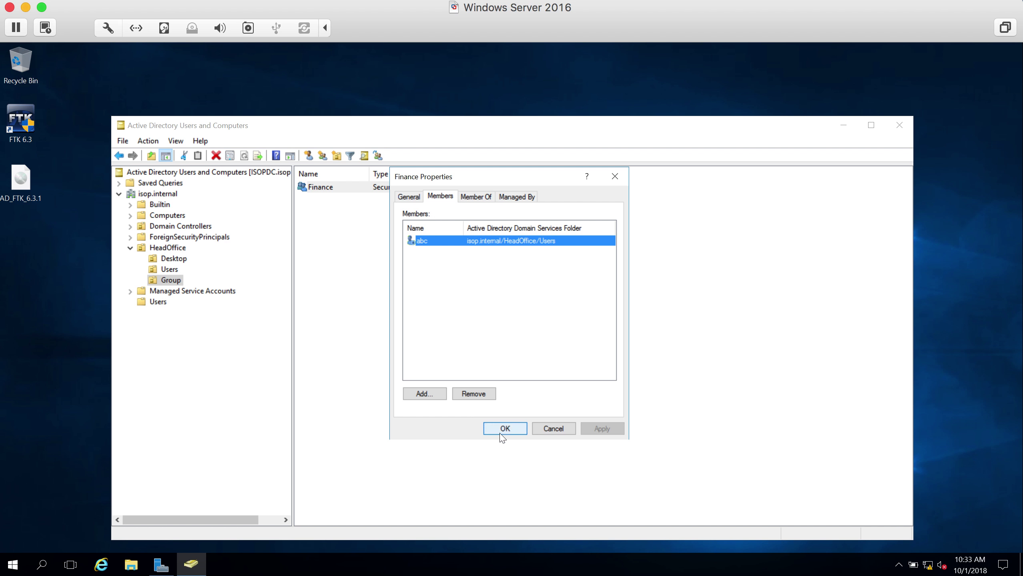
left_click(504, 431)
left_click(178, 270)
left_click(317, 222)
left_click(427, 197)
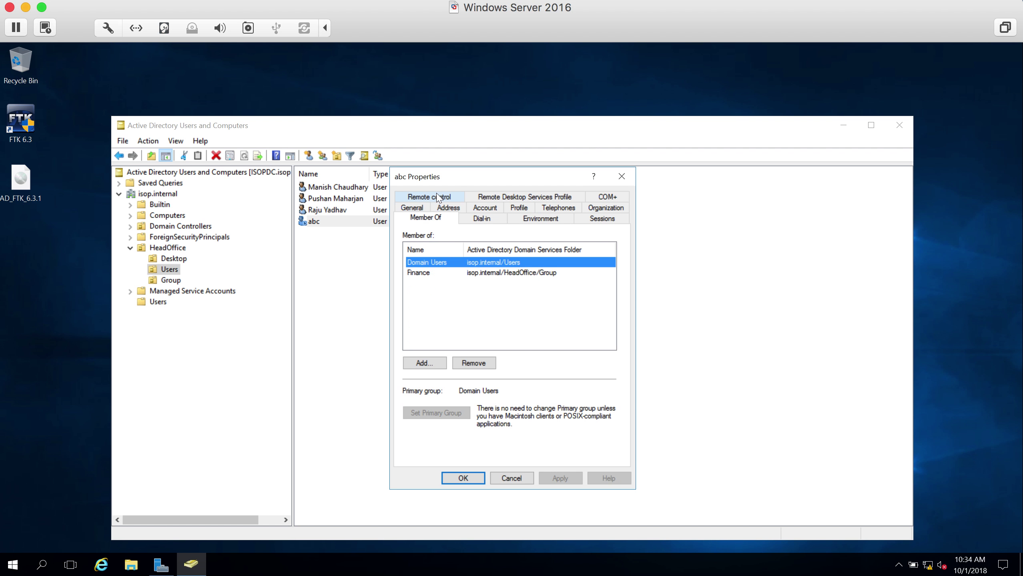
left_click(436, 273)
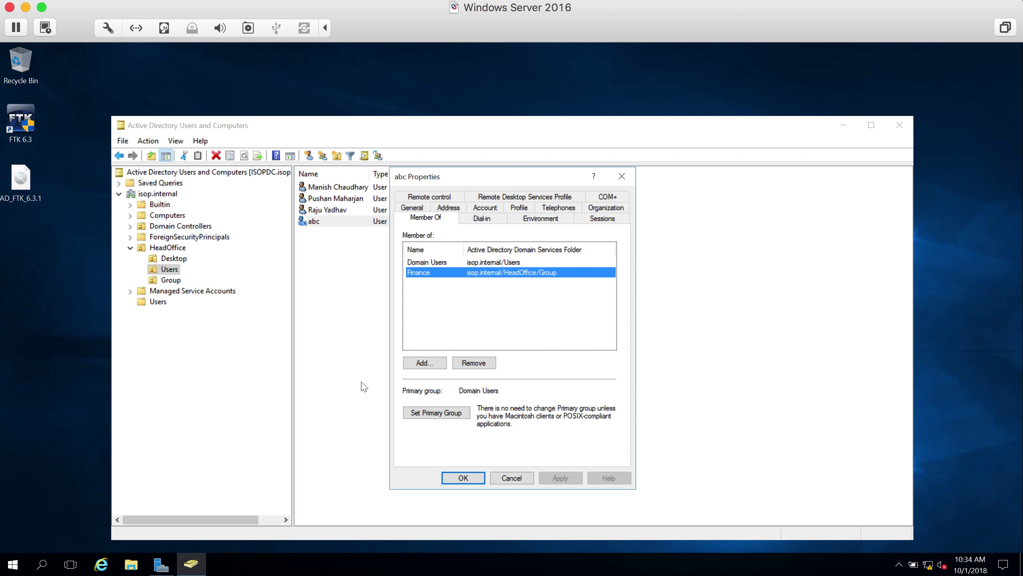
left_click(511, 479)
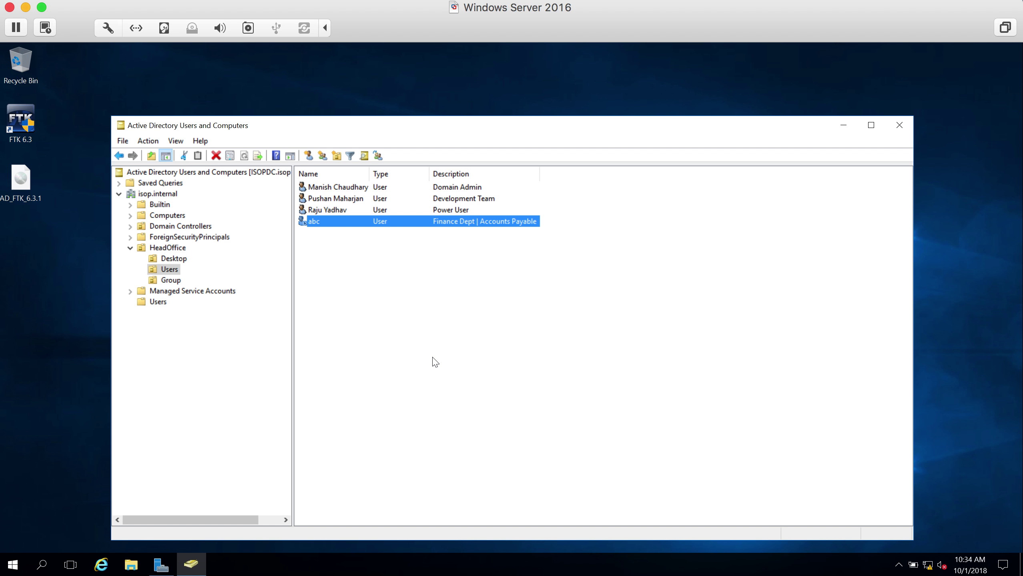
left_click(175, 259)
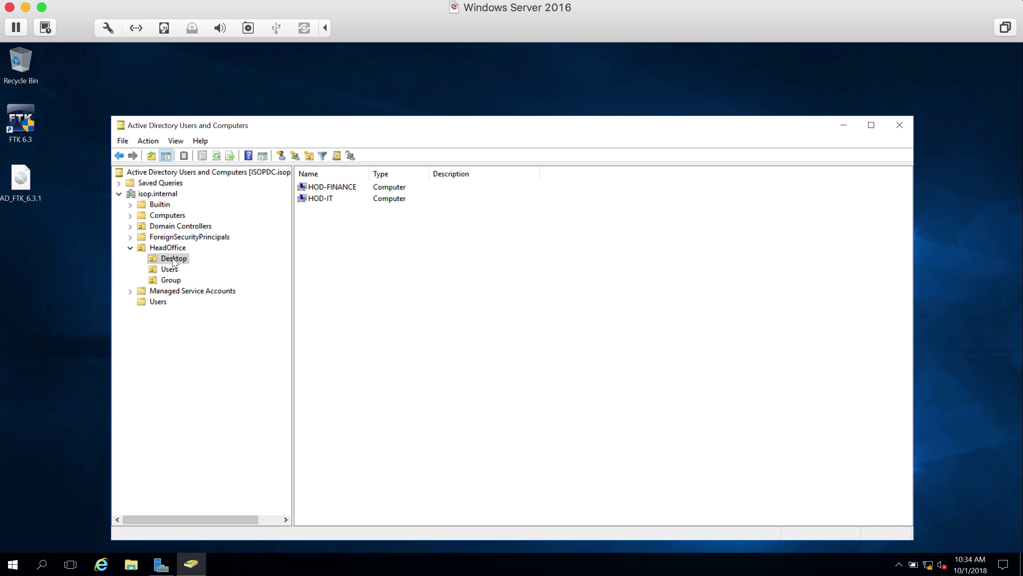
left_click(331, 187)
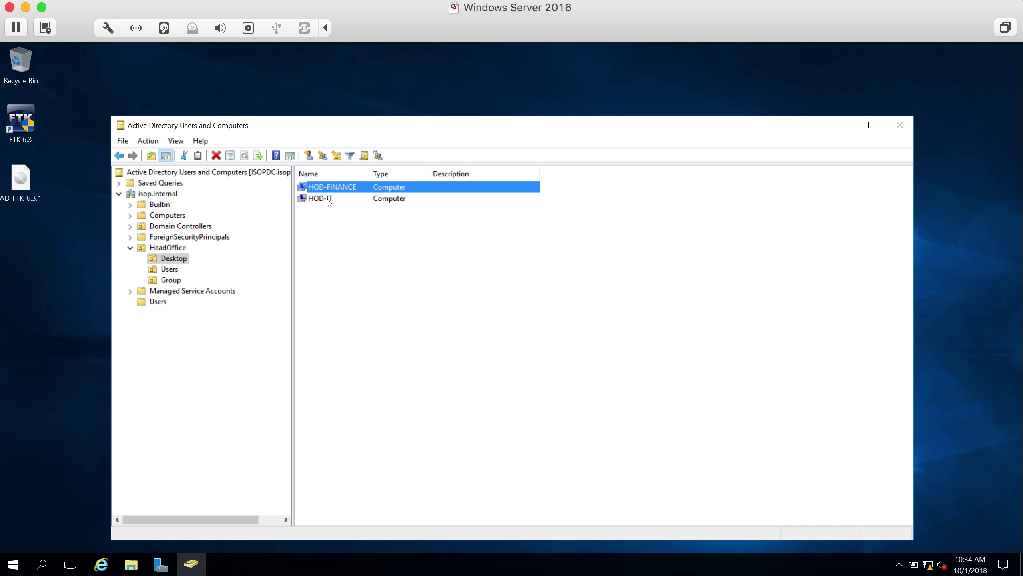
left_click(327, 200)
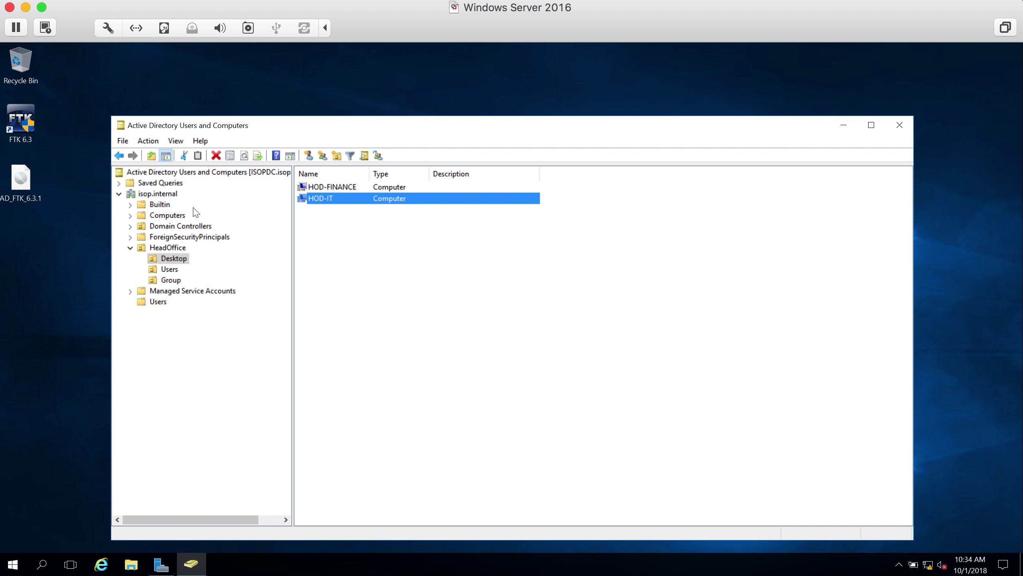
left_click(171, 215)
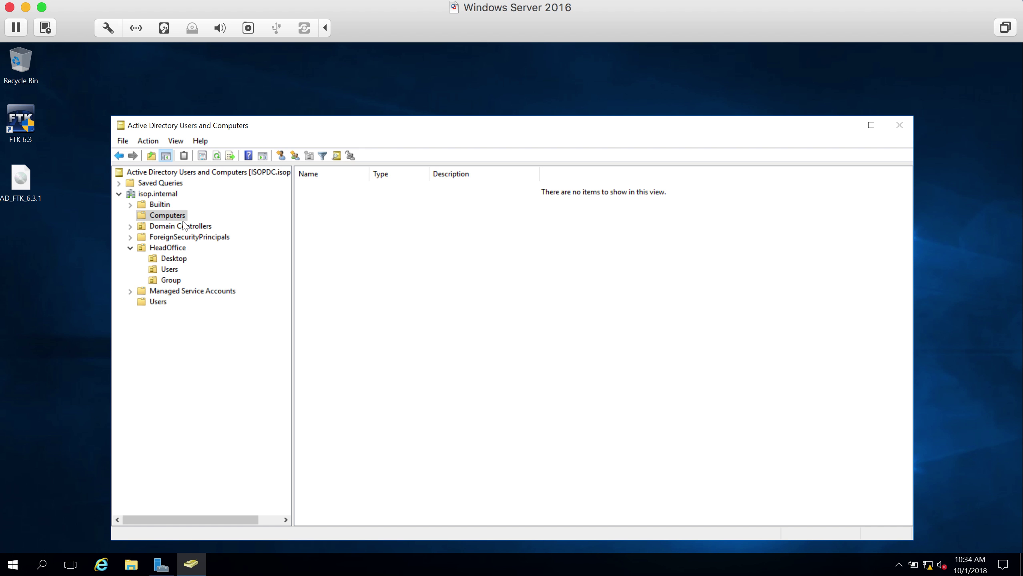
left_click(169, 217)
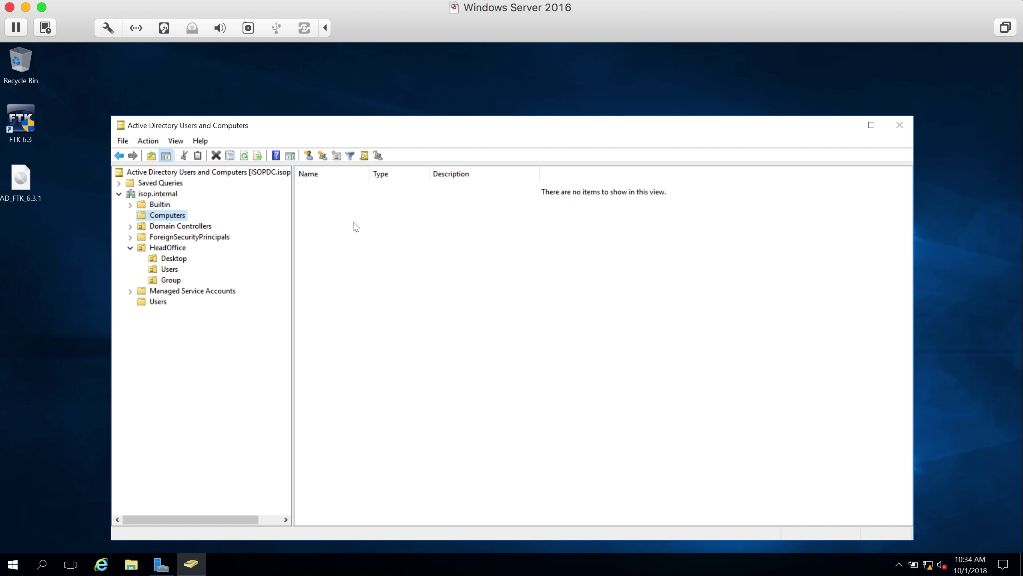
left_click(177, 260)
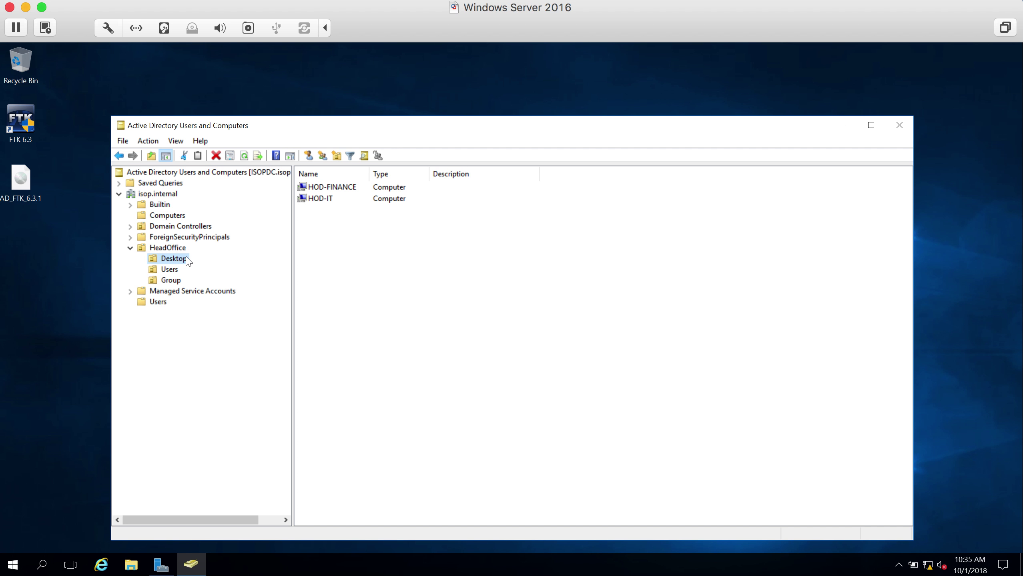
left_click(172, 271)
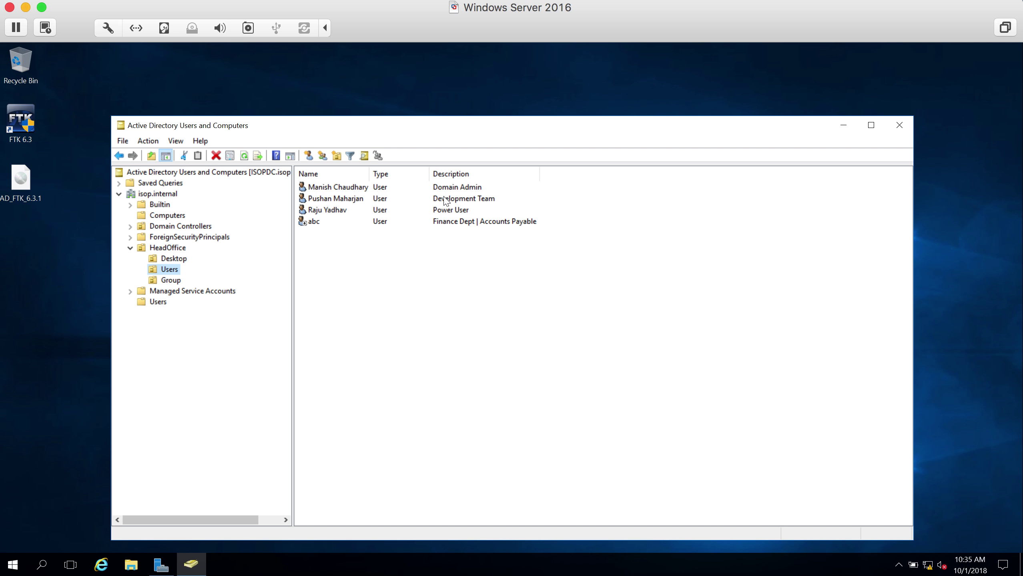
- Start copying the Development Team user account, then cancel the copy
right_click(339, 199)
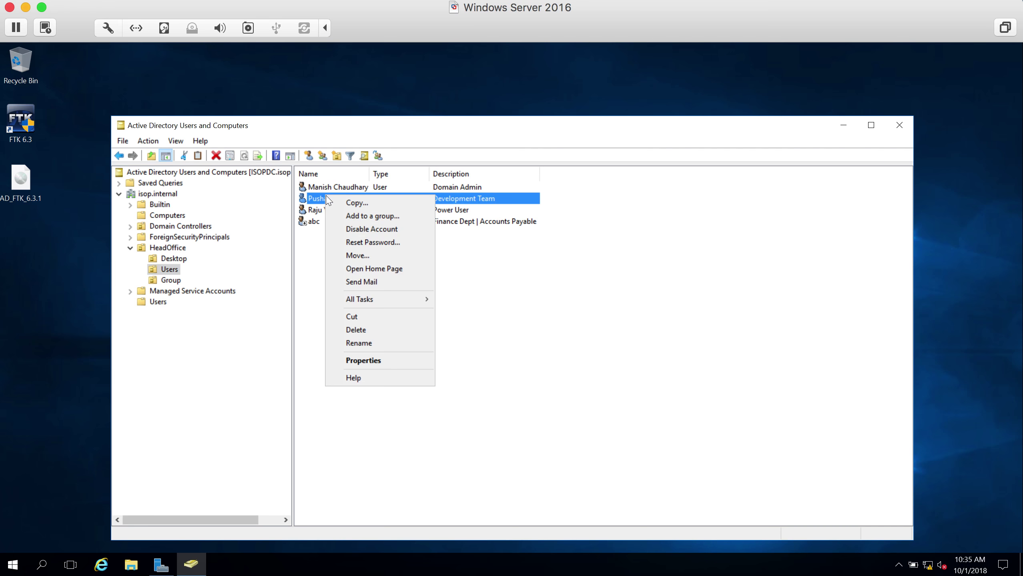
left_click(346, 193)
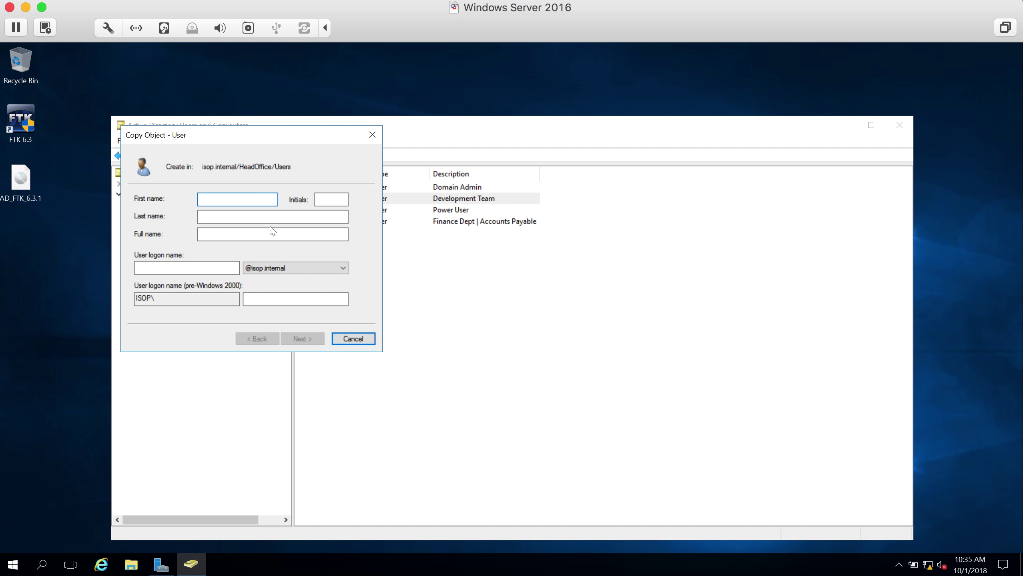
left_click(347, 341)
- Move the window up and browse from Desktop to the HeadOffice OU
left_click_drag(410, 126, 412, 90)
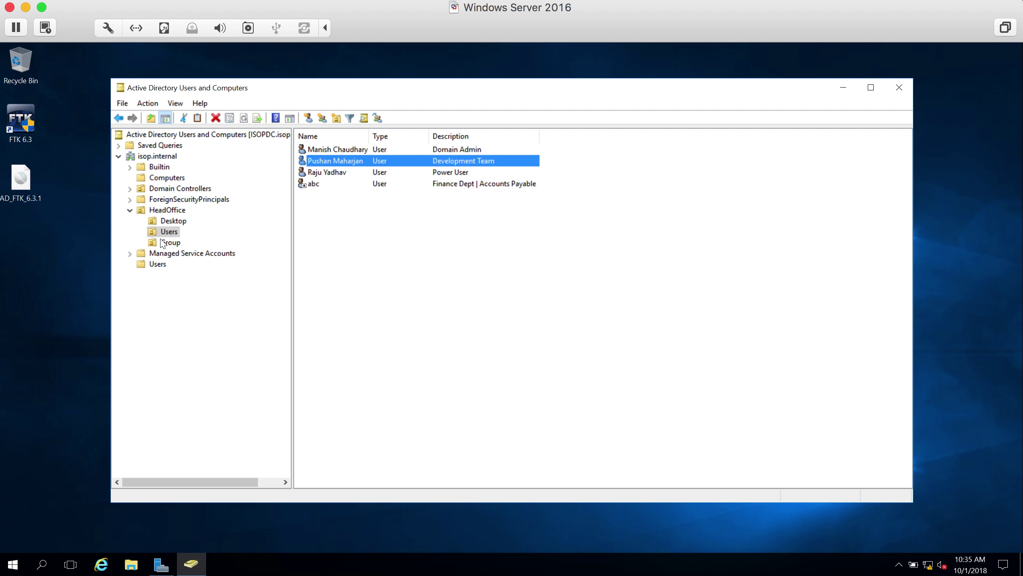
left_click(172, 221)
left_click(167, 211)
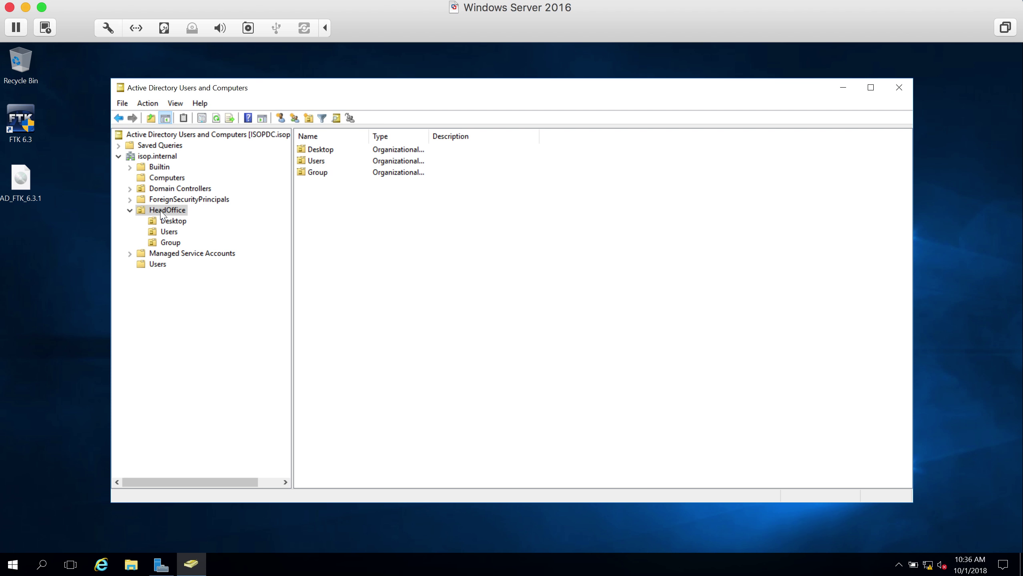
- Browse the Start menu's Windows Administrative Tools list
key("super+r")
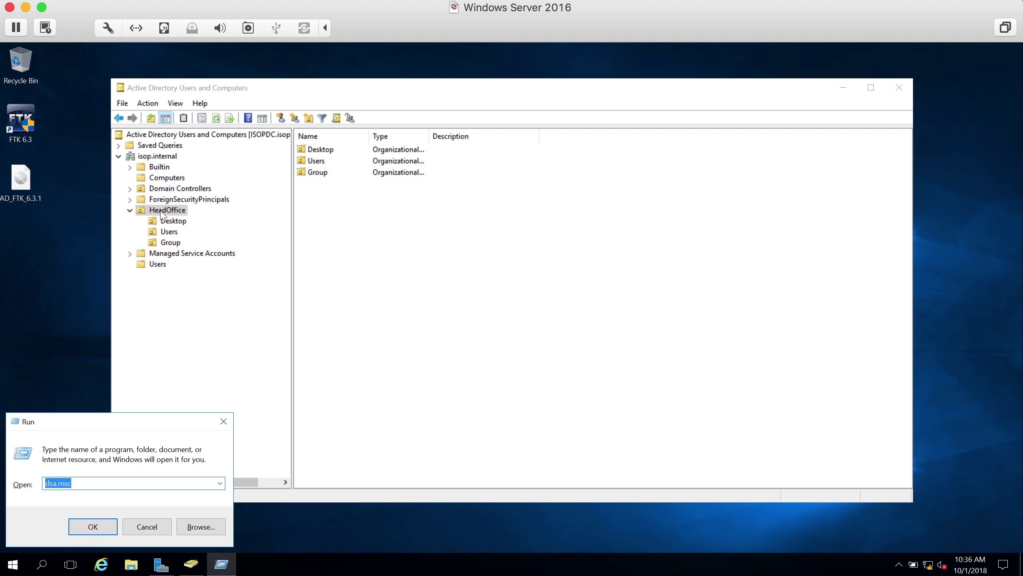
left_click(14, 565)
scroll(130, 468, "down", 5)
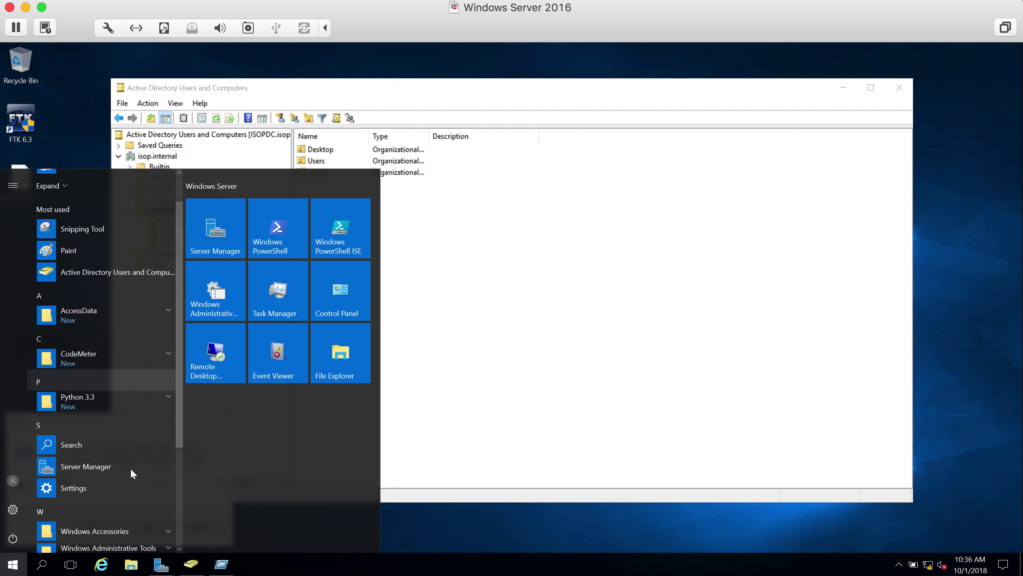
left_click(171, 442)
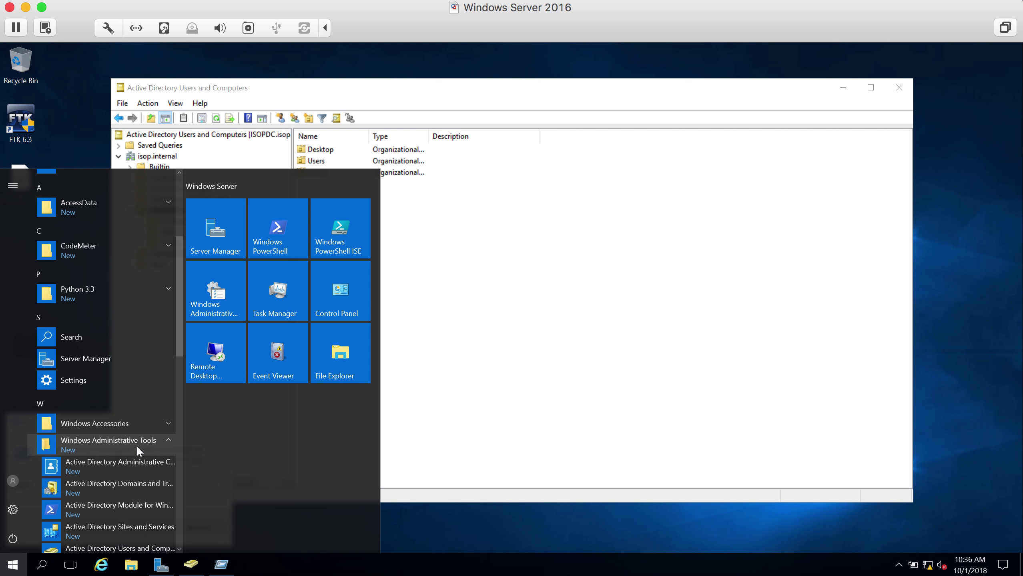
scroll(136, 446, "down", 5)
scroll(136, 447, "down", 3)
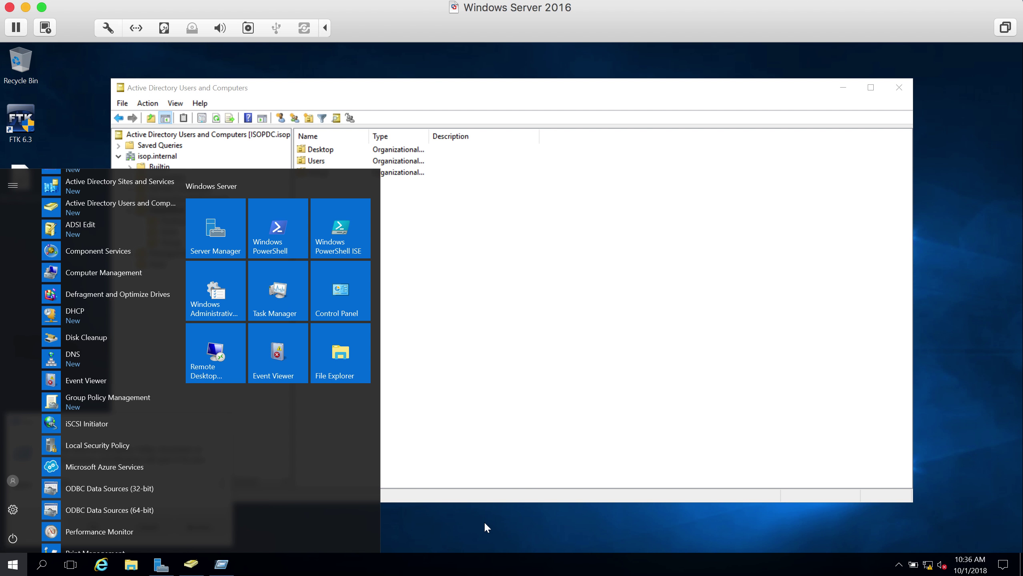
- Replace the Run command with gpmc.msc and launch it
key("super+r")
left_click_drag(87, 483, 40, 484)
type("gpmc.msc")
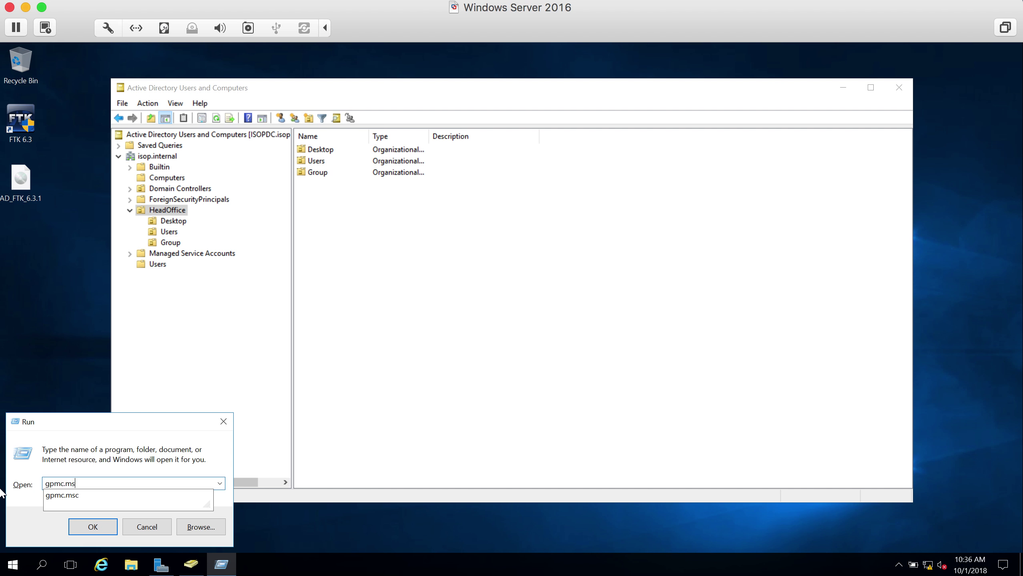
key("Return")
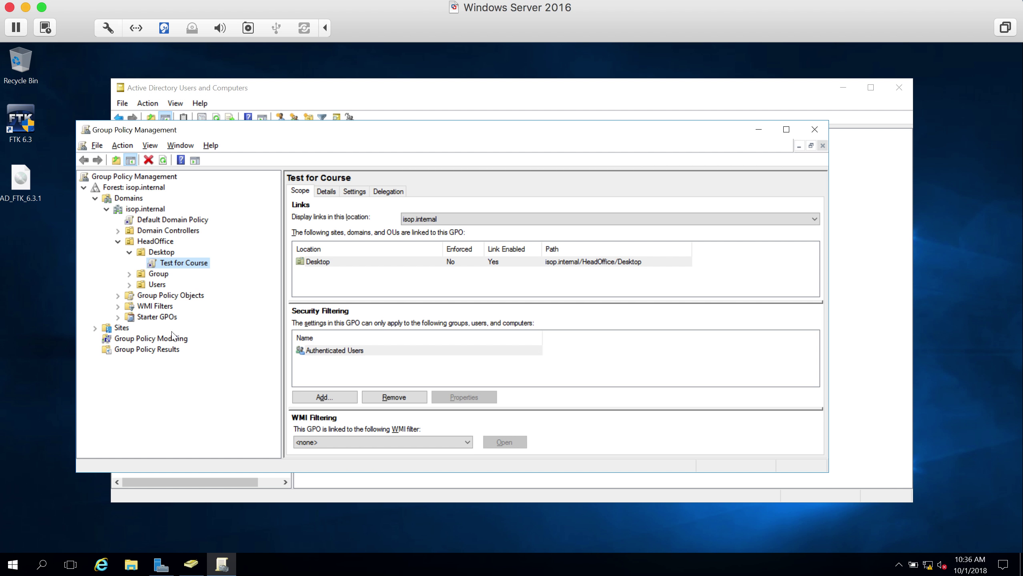
left_click_drag(319, 127, 431, 126)
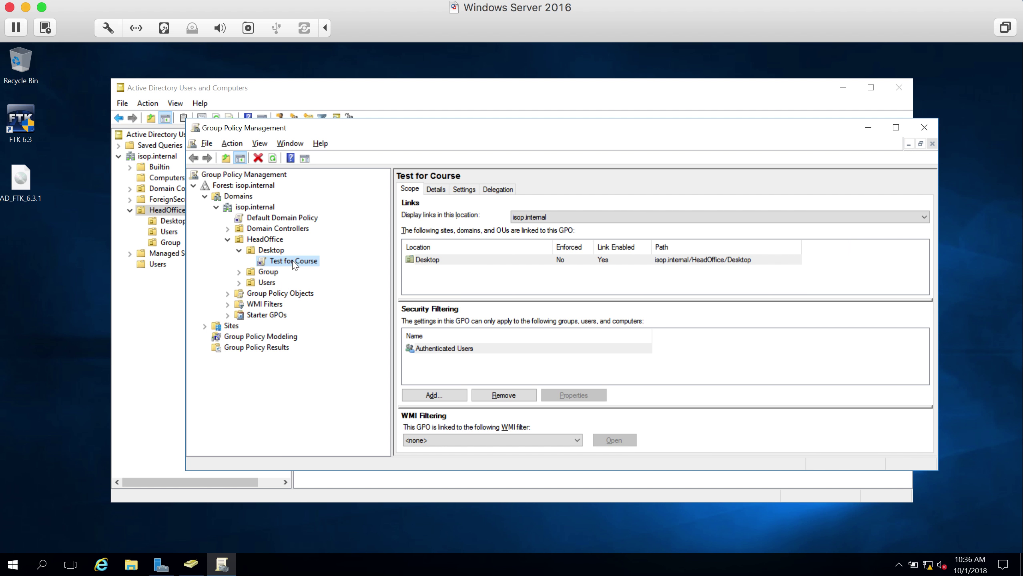
left_click(239, 250)
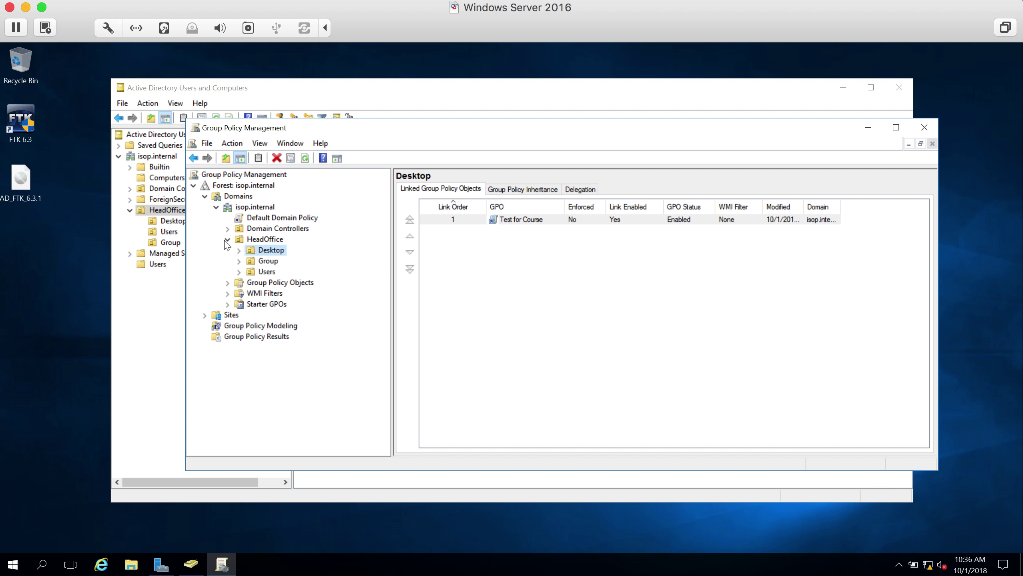
left_click(227, 240)
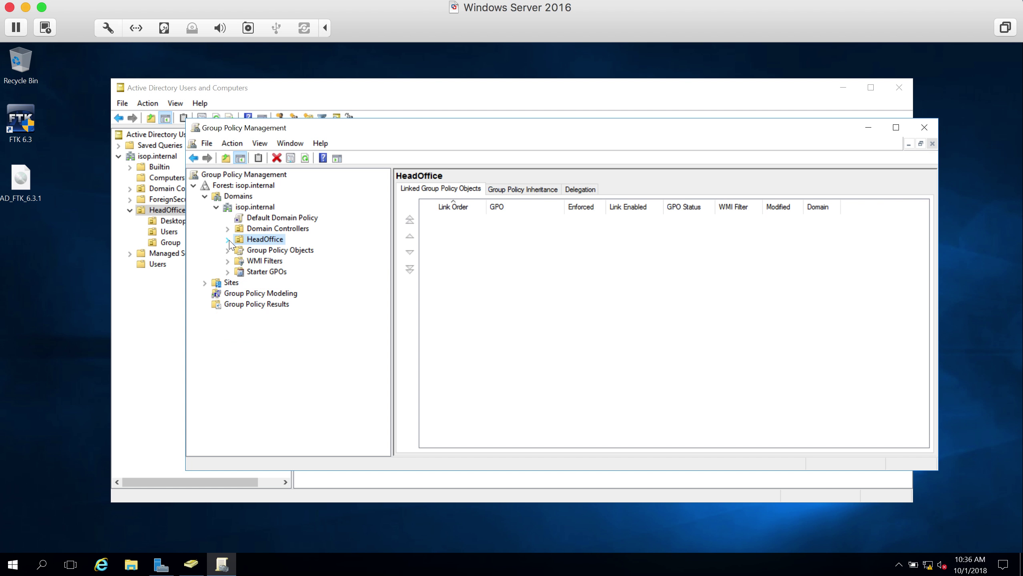
left_click_drag(291, 128, 377, 123)
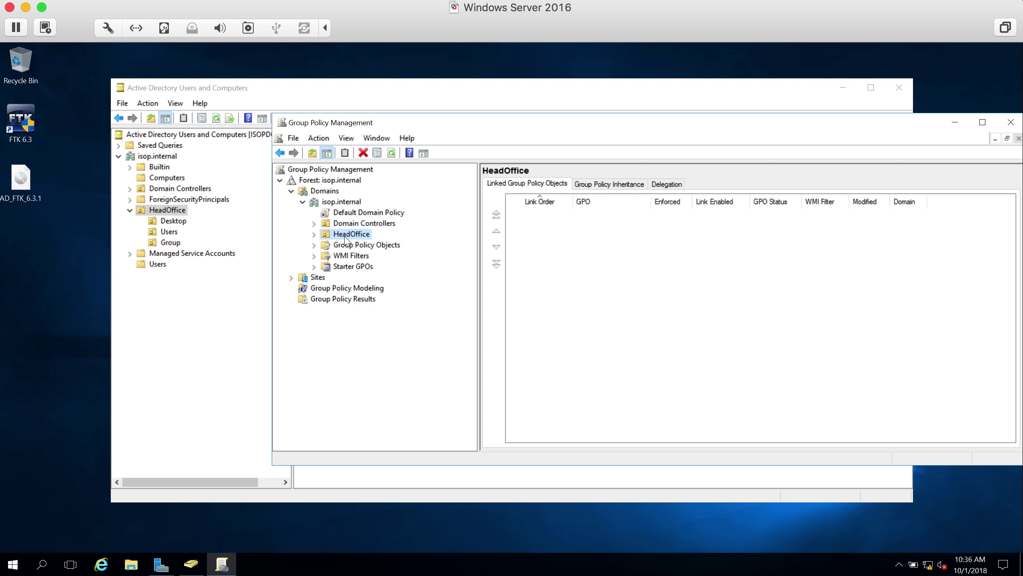
left_click(314, 236)
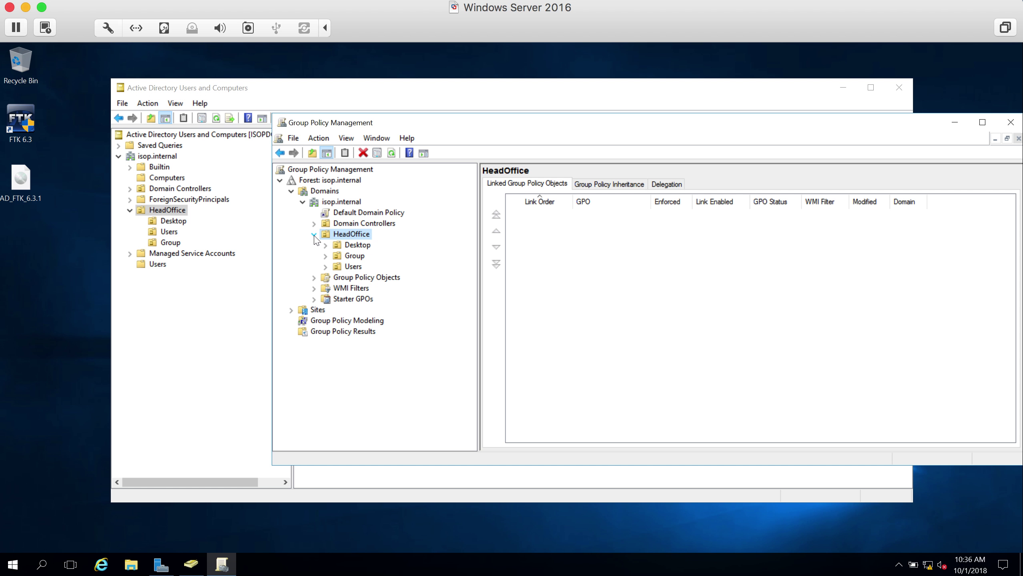
left_click(325, 246)
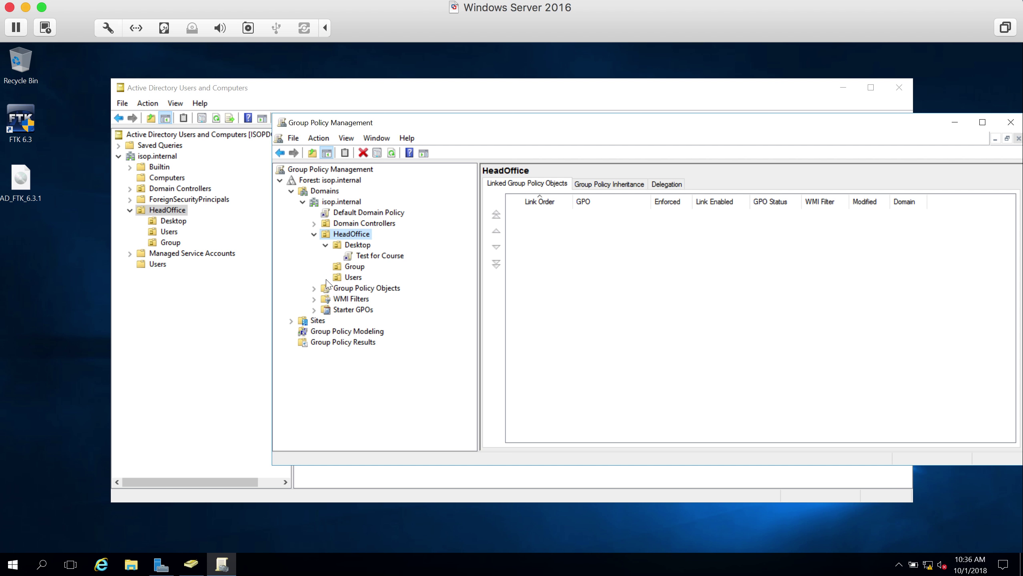
left_click(362, 257)
left_click(742, 320)
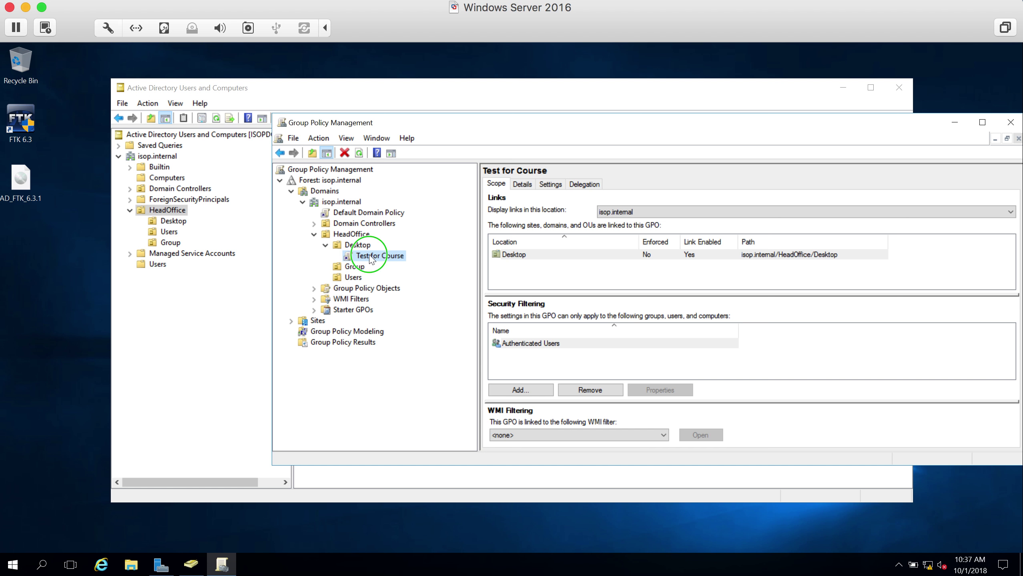
right_click(370, 257)
left_click(397, 261)
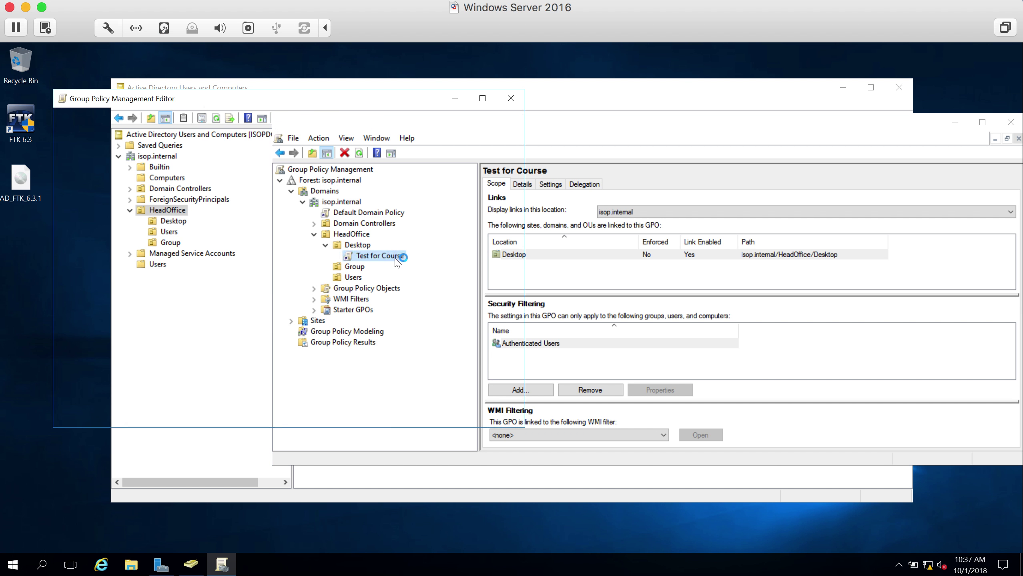
left_click_drag(254, 102, 559, 113)
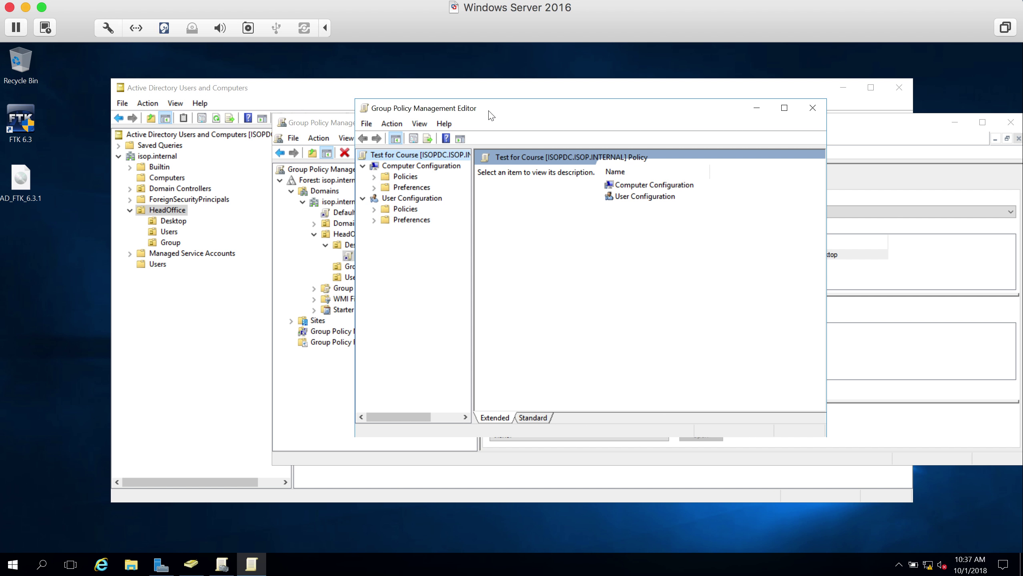
left_click(373, 188)
left_click(385, 198)
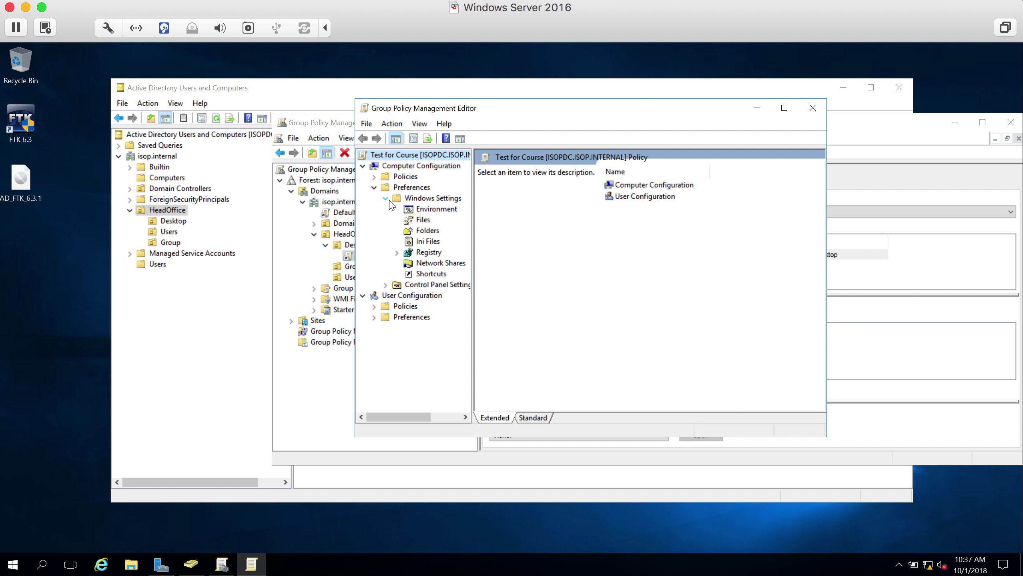
left_click(425, 251)
left_click(428, 263)
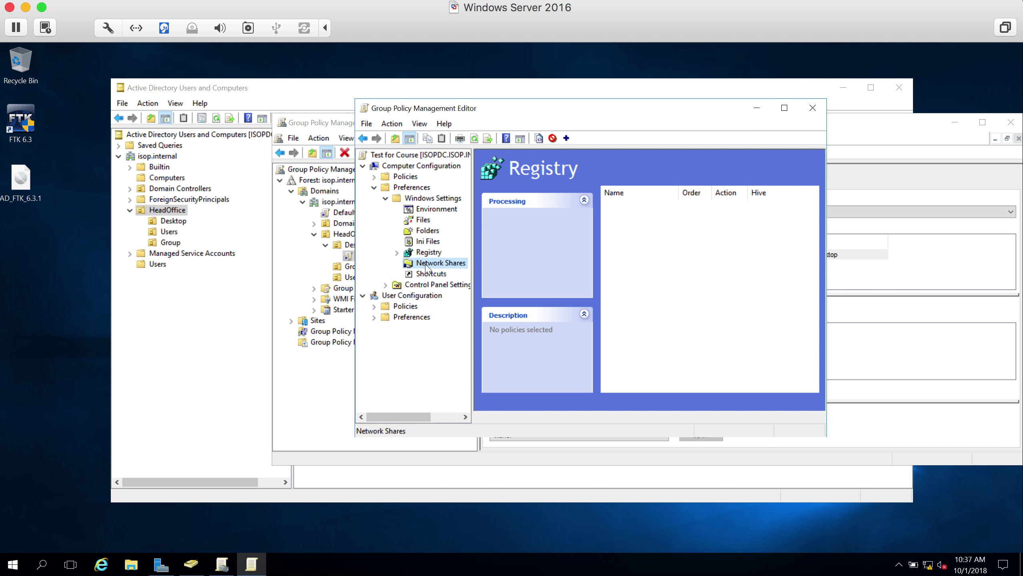
left_click(373, 177)
left_click(414, 199)
left_click(386, 199)
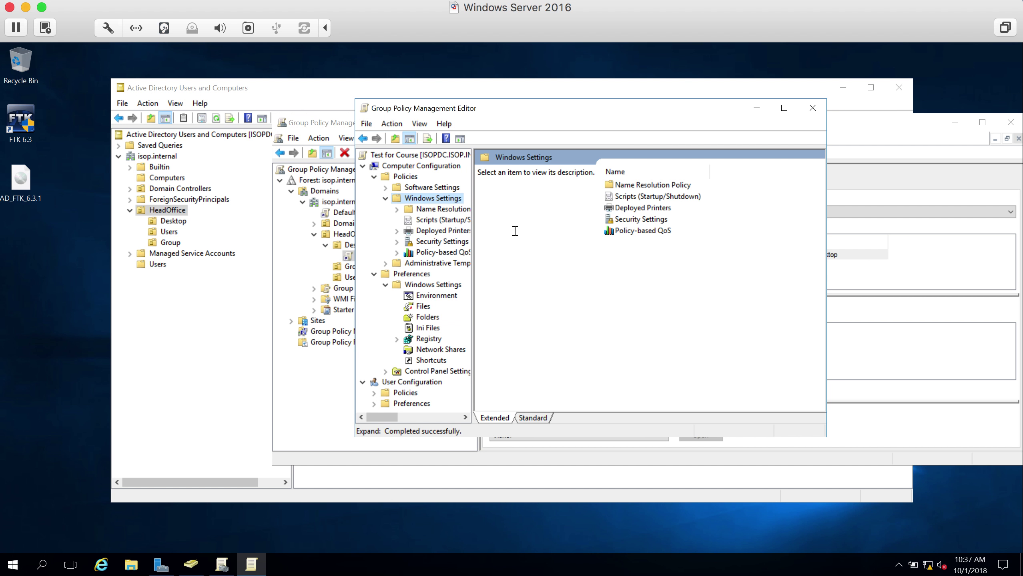
left_click(813, 107)
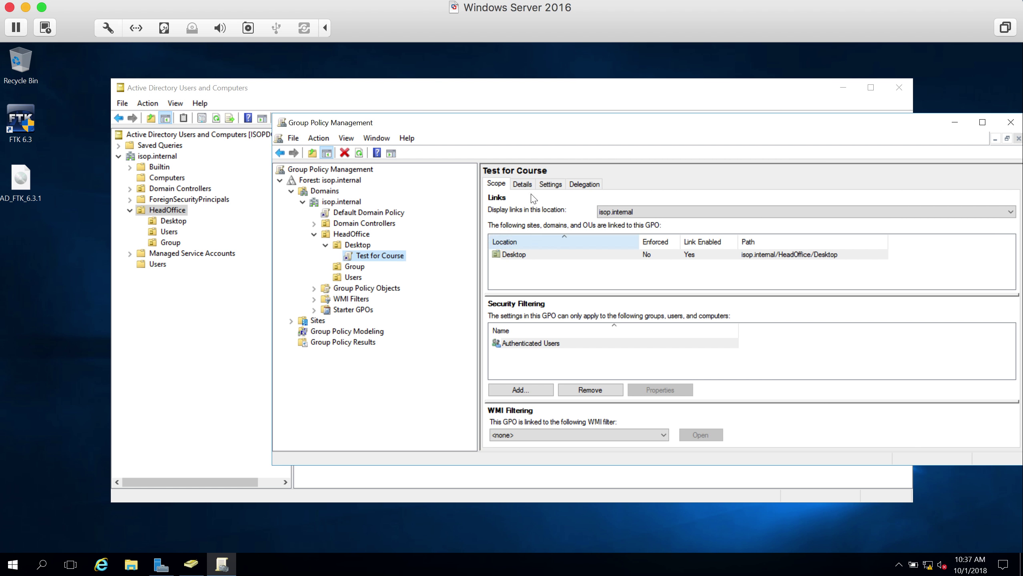
- Create a GPO named 'File Server Batch' linked to HeadOffice/Users and select its link
left_click(353, 278)
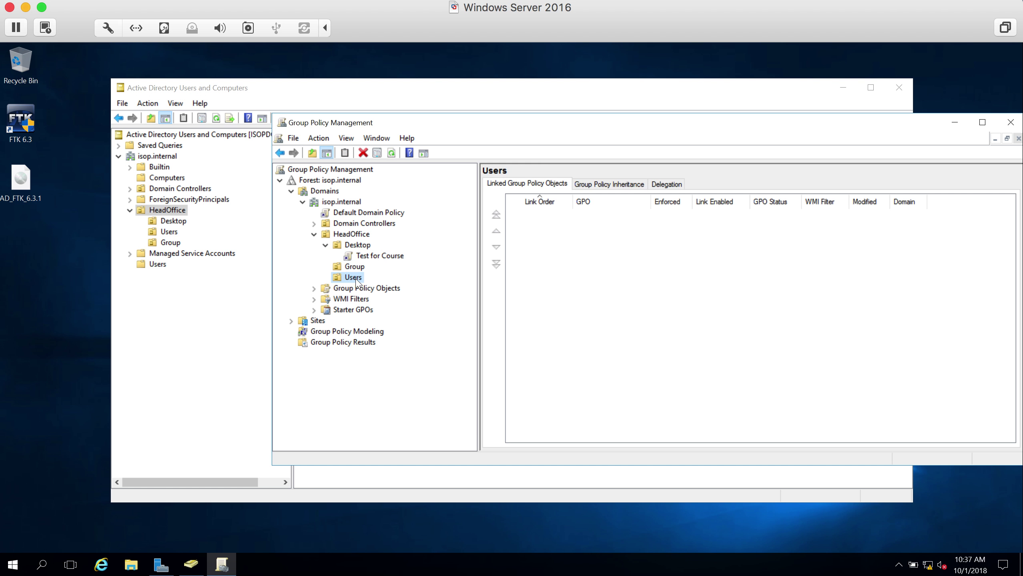
left_click(349, 288)
left_click(350, 278)
right_click(349, 278)
left_click(399, 288)
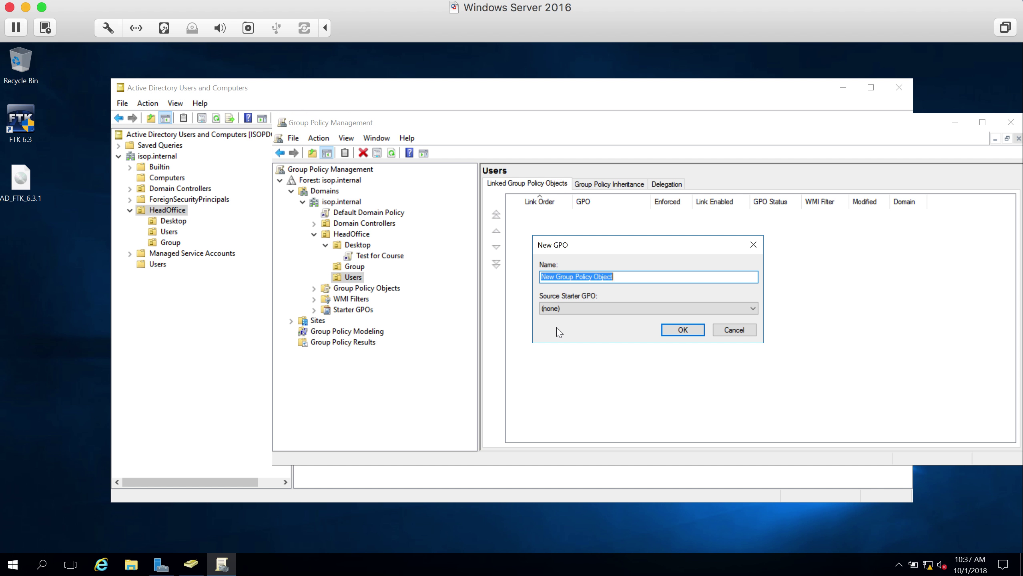
type("File")
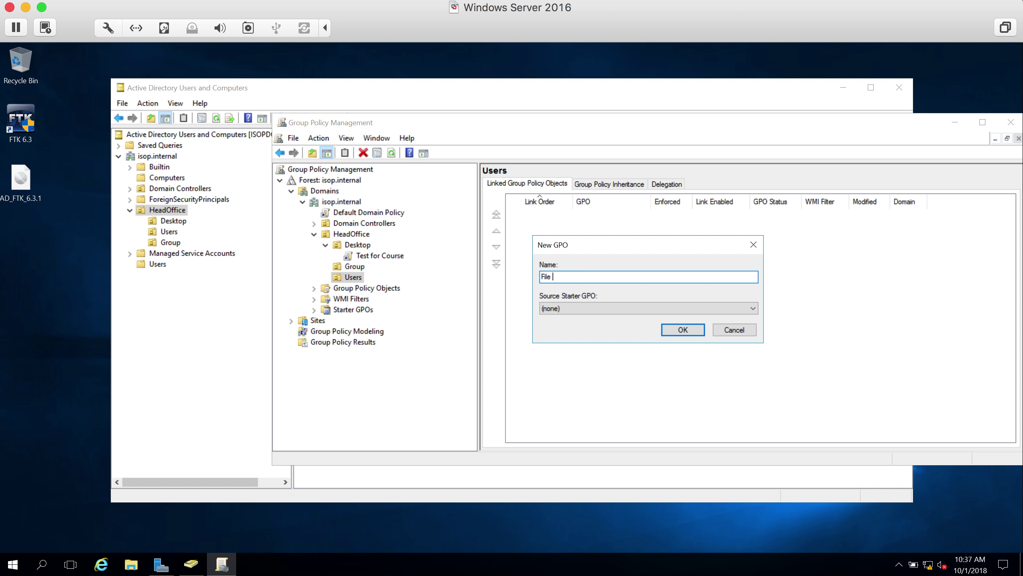
type(" Server Batch")
left_click(686, 331)
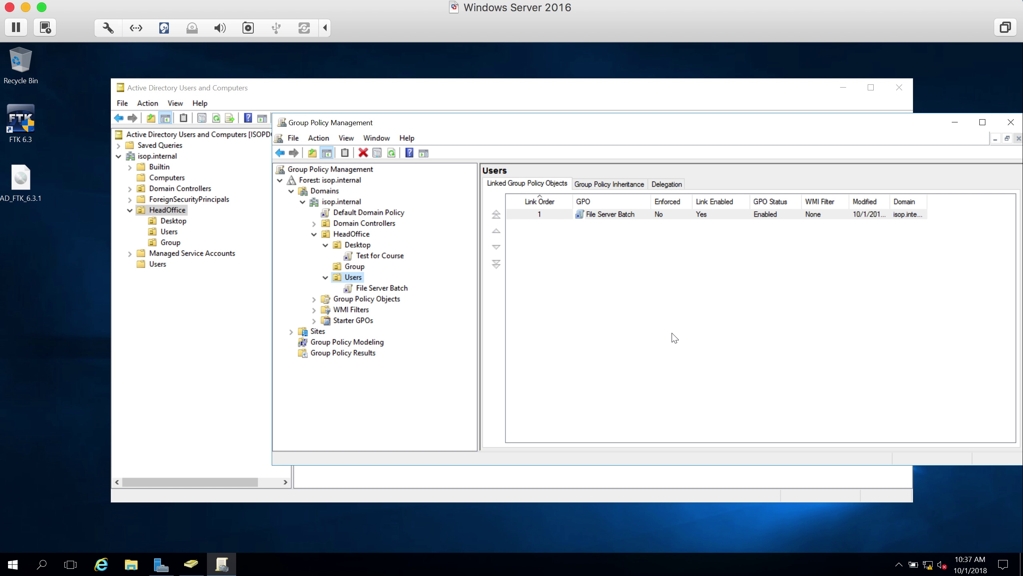
left_click(373, 289)
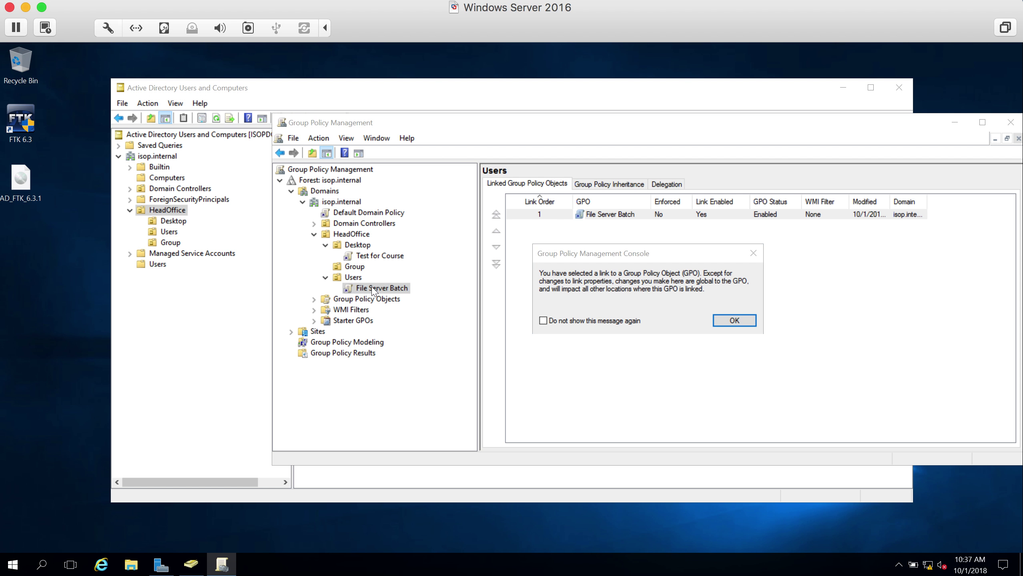
left_click(728, 320)
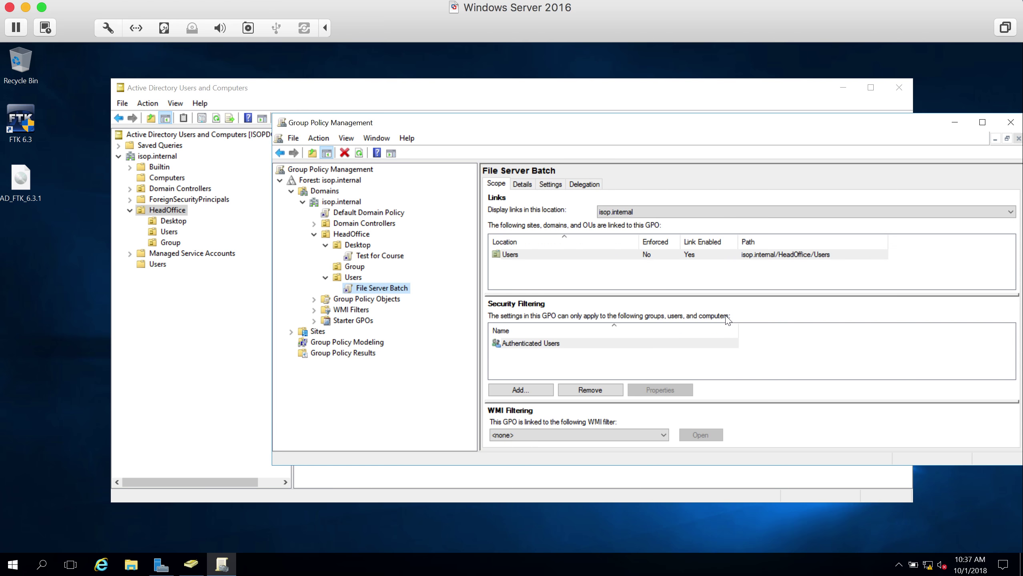
- Open the File Server Batch GPO in the policy editor, then close the editor
right_click(386, 289)
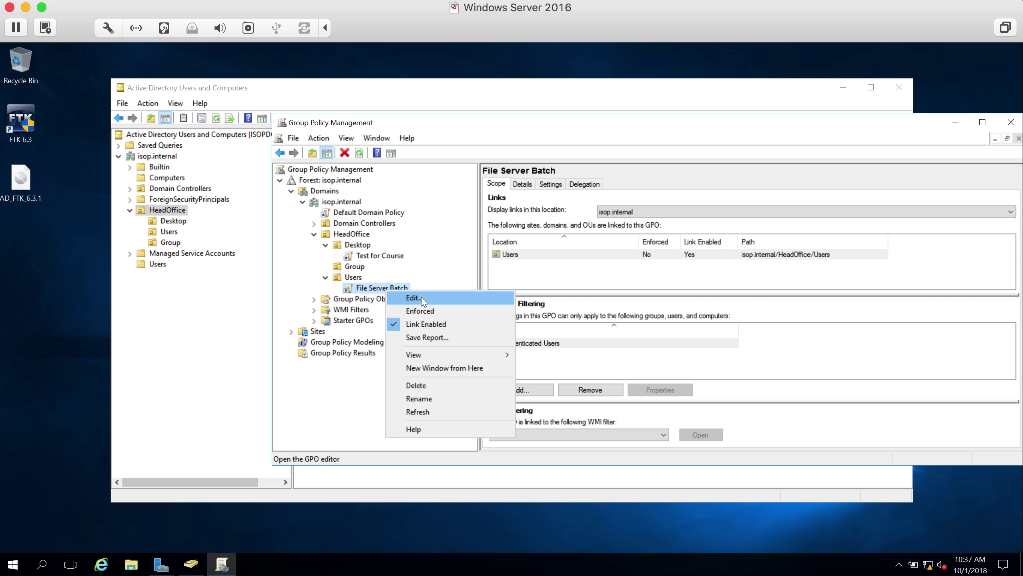
left_click(421, 298)
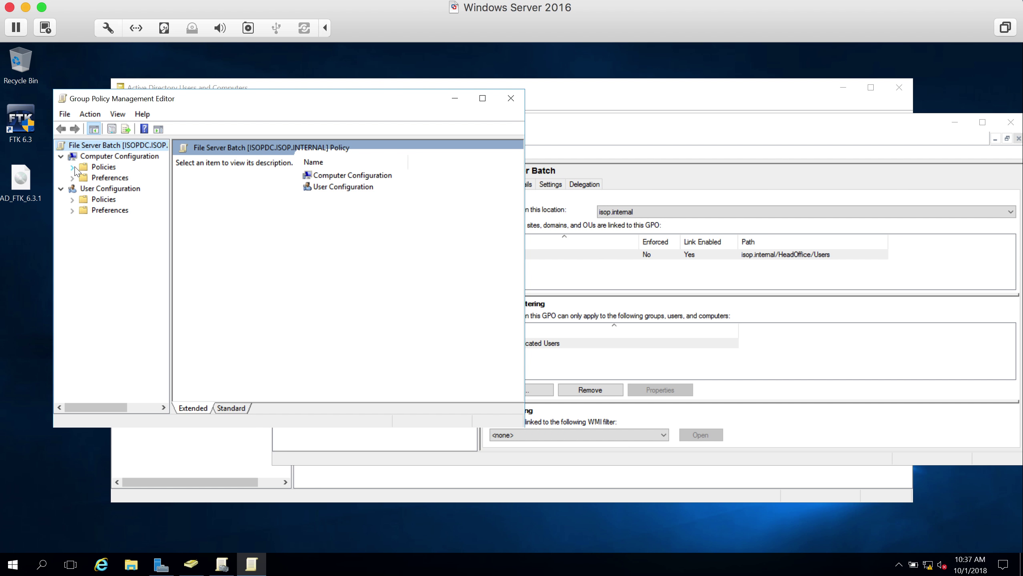
left_click(516, 102)
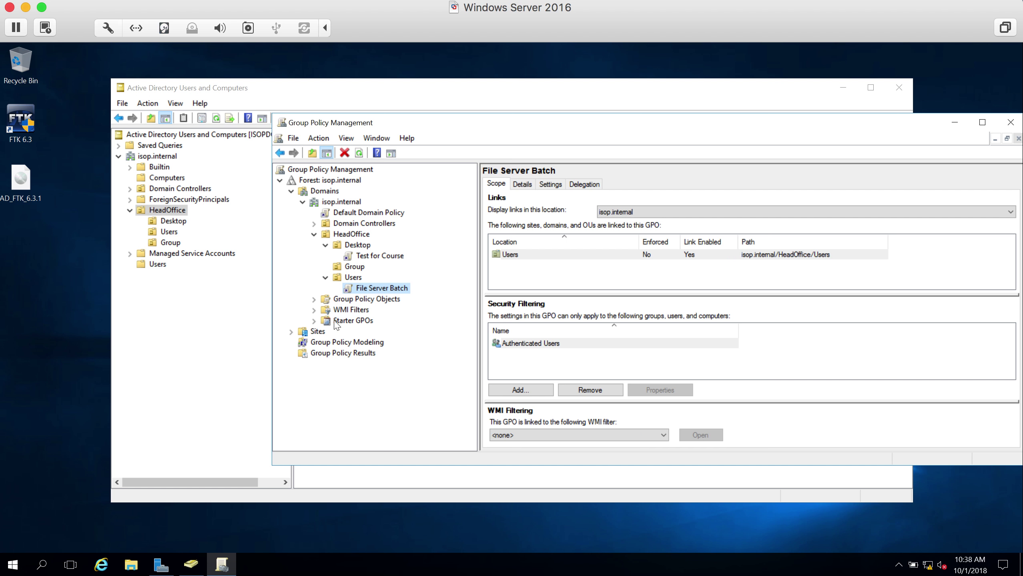
- Review GPO links on Domain Controllers, HeadOffice and Test for Course, then close the console
left_click(363, 223)
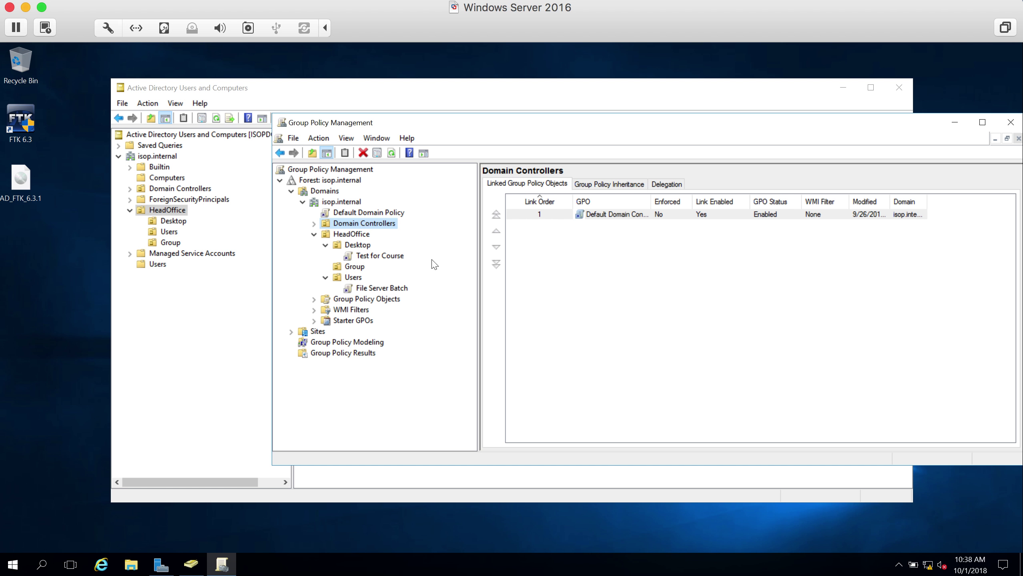
left_click(357, 239)
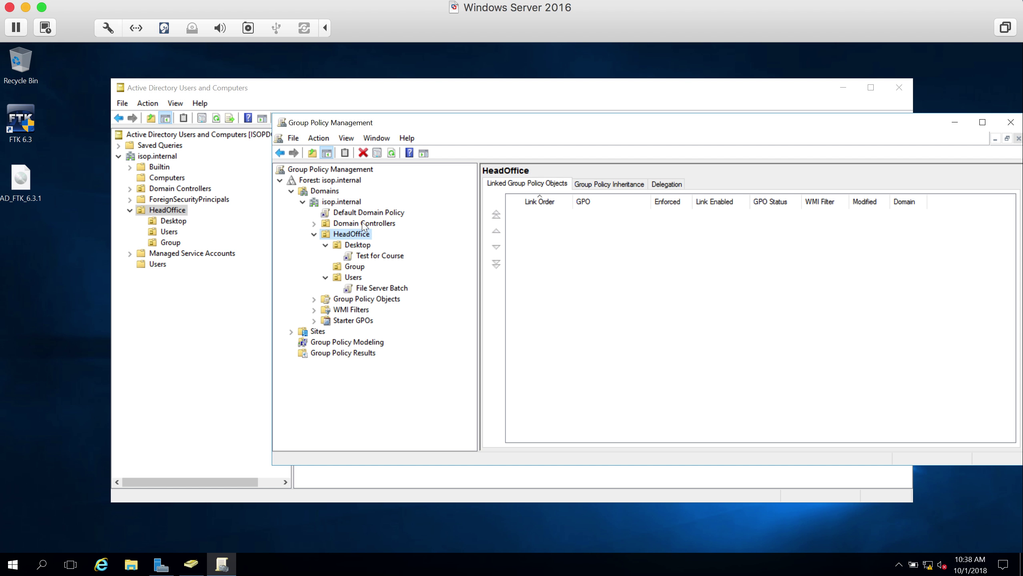
left_click(365, 225)
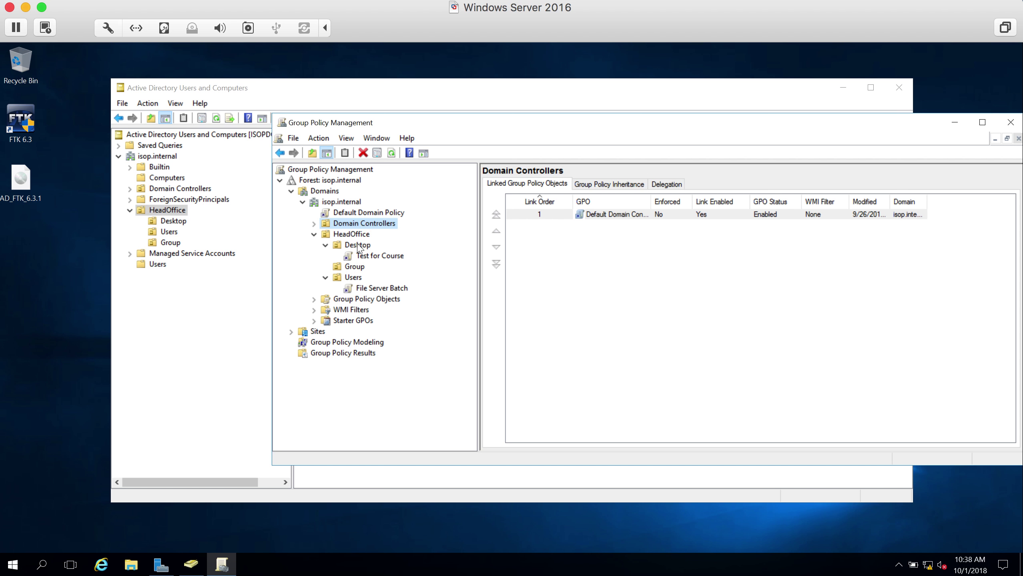
left_click(363, 257)
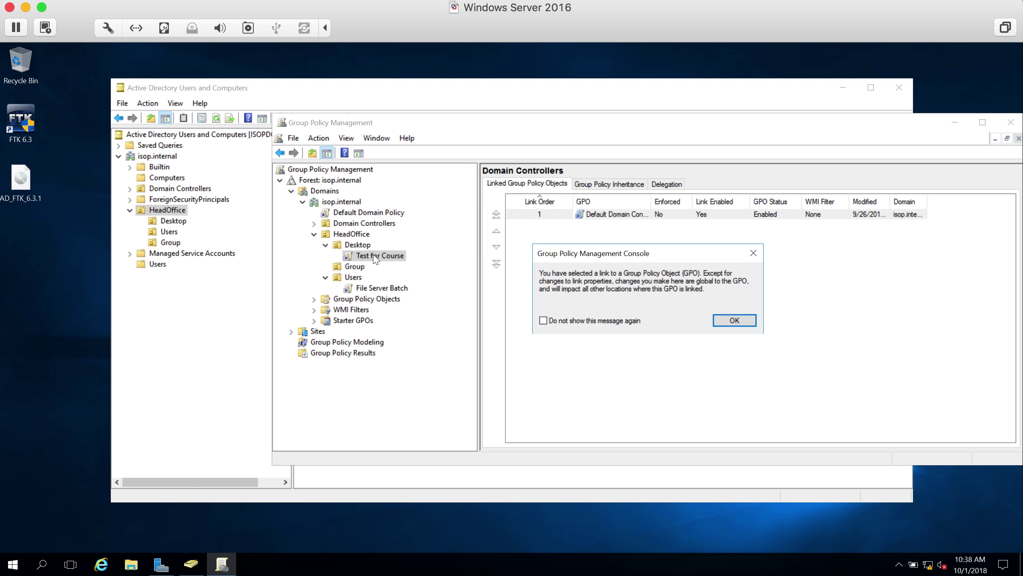
left_click(734, 320)
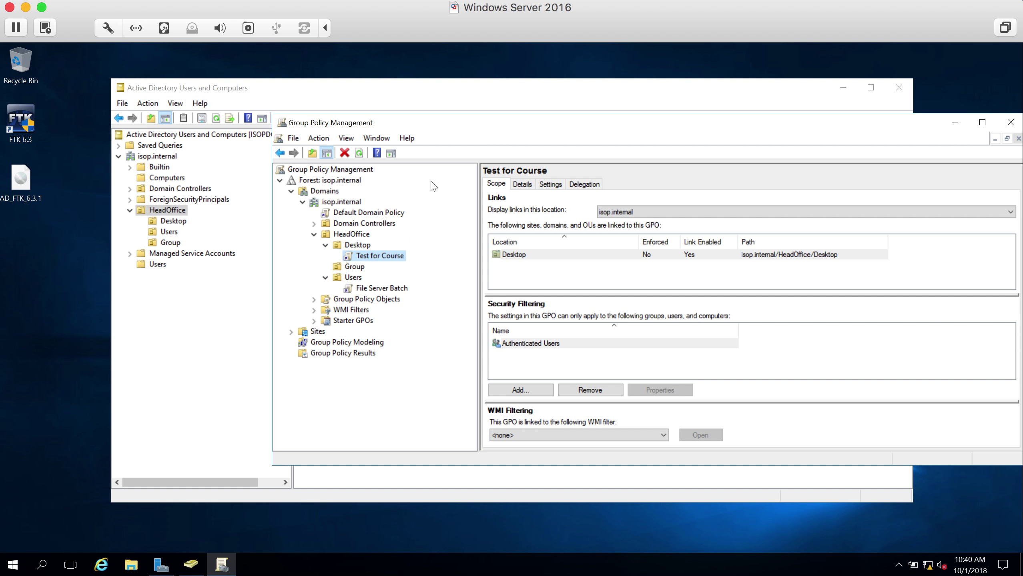
double_click(287, 127)
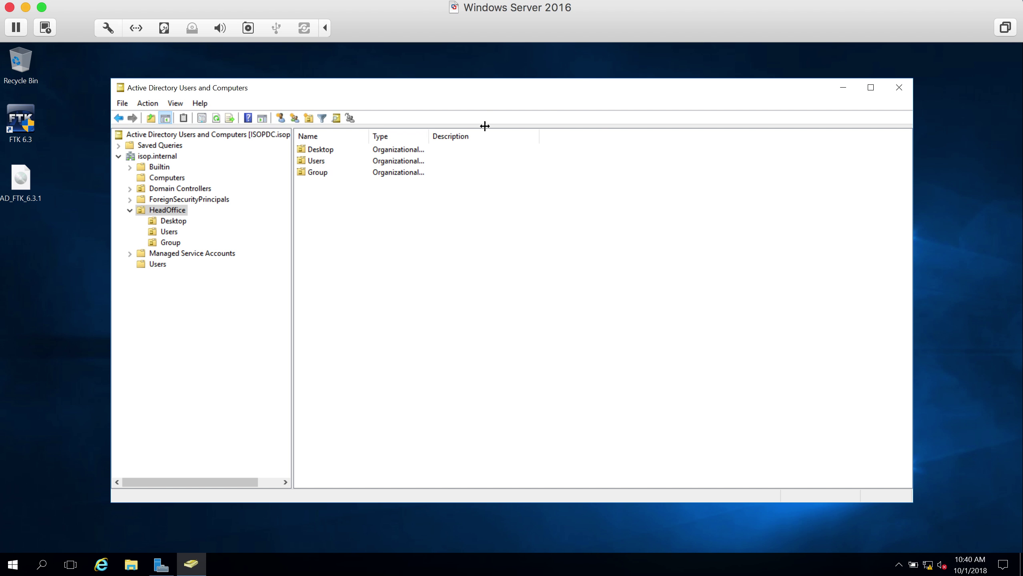
- Close Active Directory Users and Computers and launch DNS Manager with dnsmgmt.msc
left_click(899, 88)
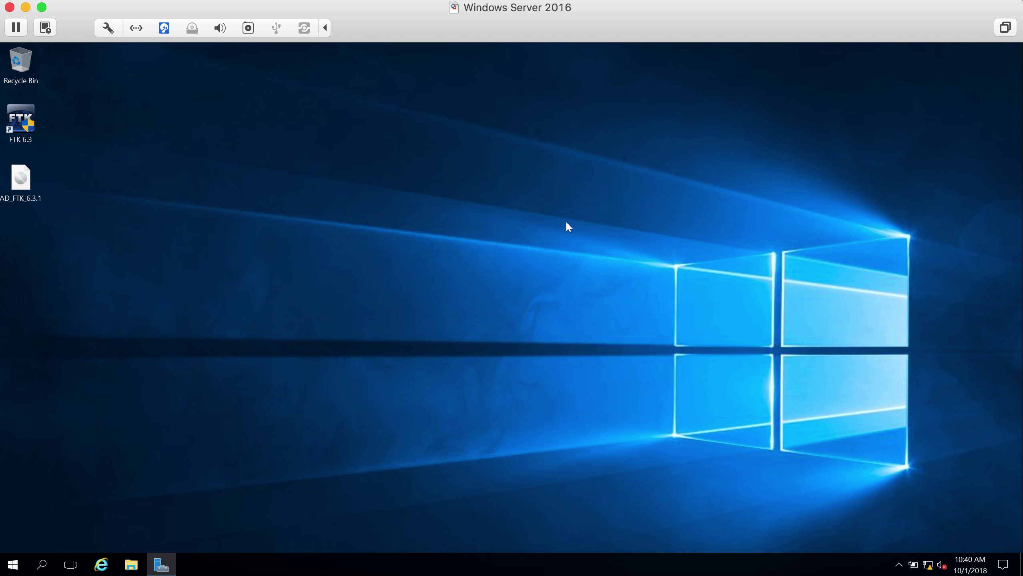
key("super+r")
type("dn")
key("Down")
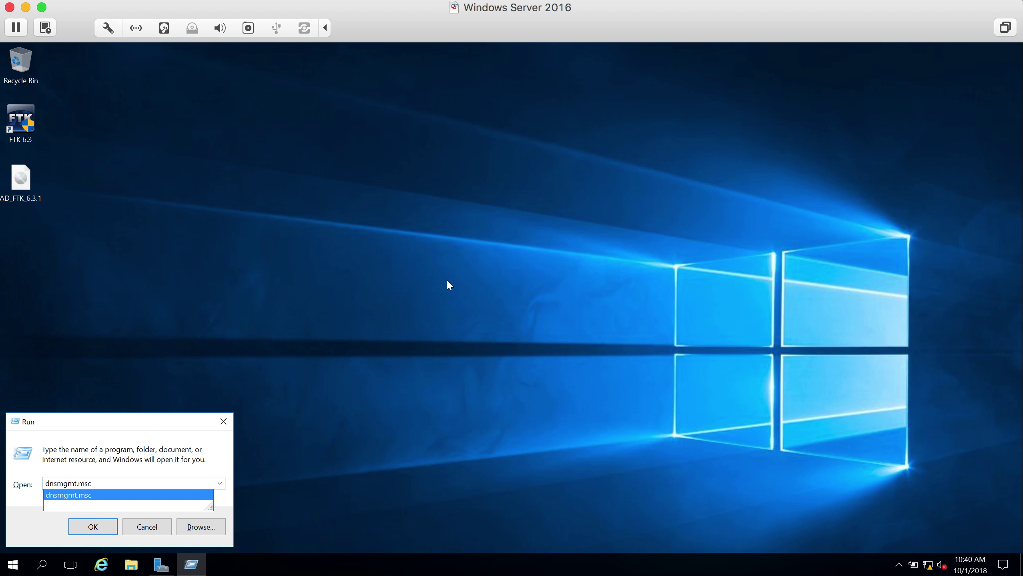
key("Return")
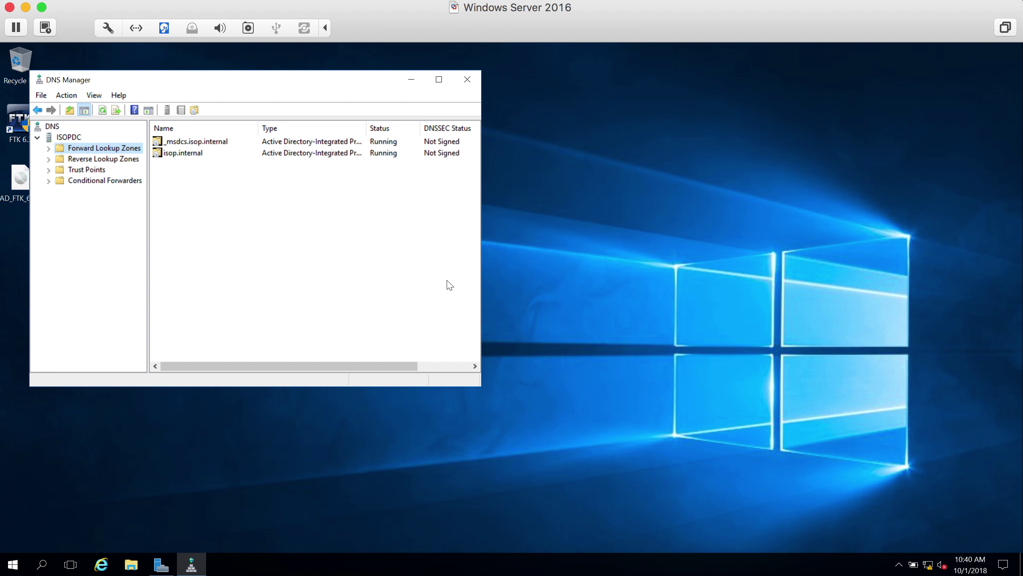
- Expand Forward Lookup Zones and browse the isop.internal zone's Host (A) and NS records
left_click(50, 153)
left_click(52, 183)
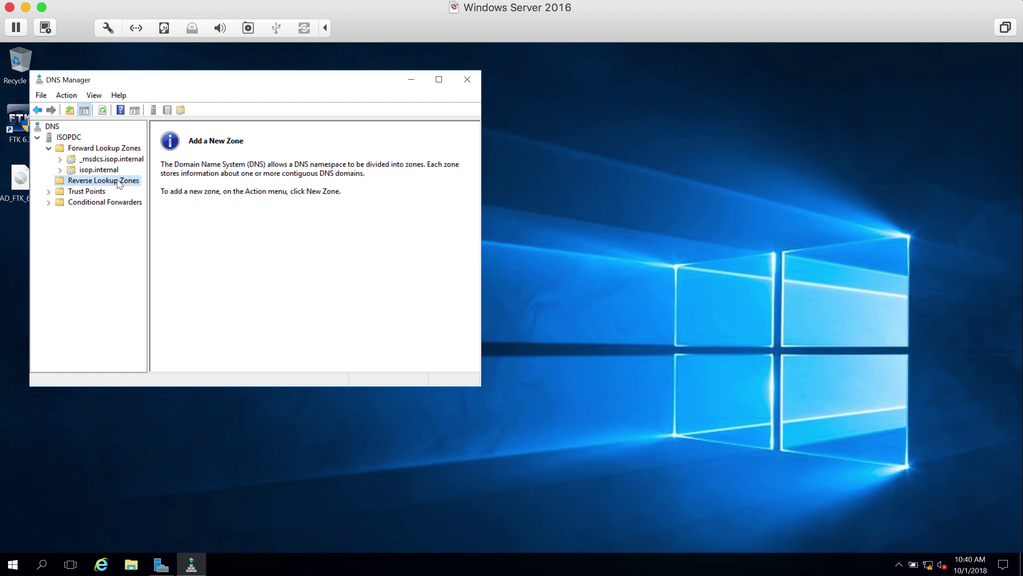
left_click(84, 170)
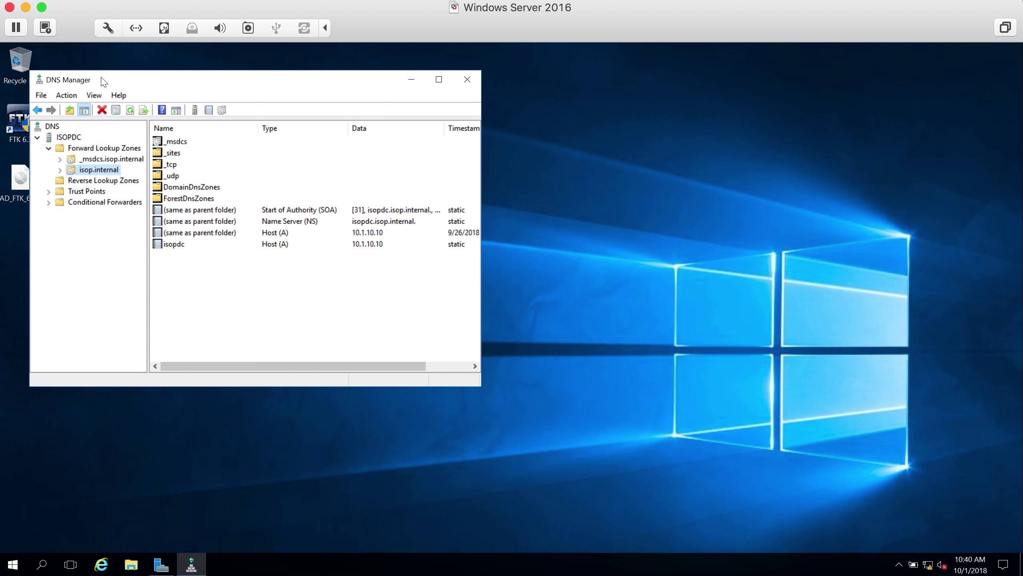
left_click_drag(104, 81, 219, 82)
left_click(176, 171)
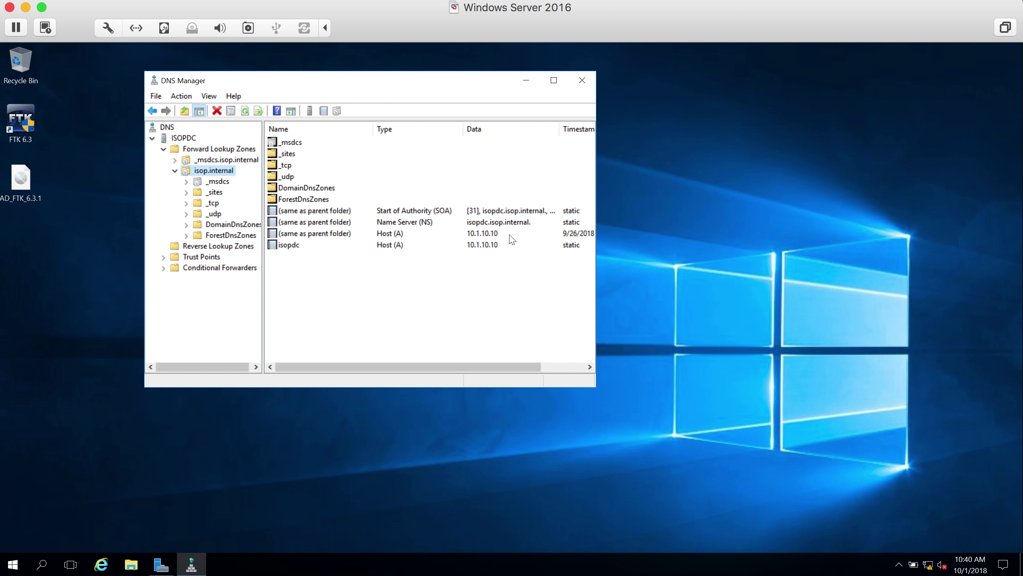
left_click(490, 232)
left_click(491, 224)
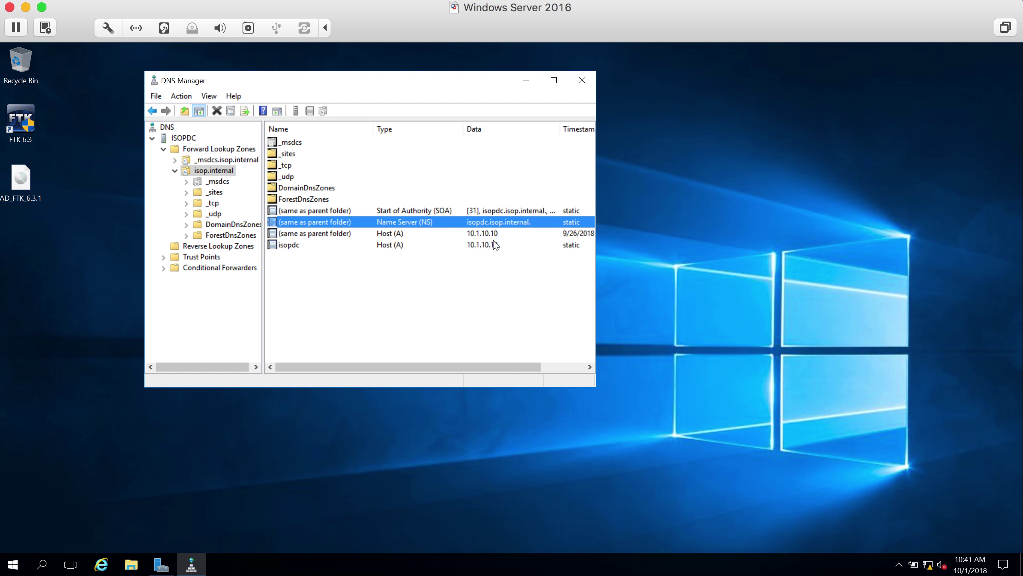
- Add host (A) record ISOPTEST with IP 10.1.10.50 to the isop.internal zone
right_click(223, 173)
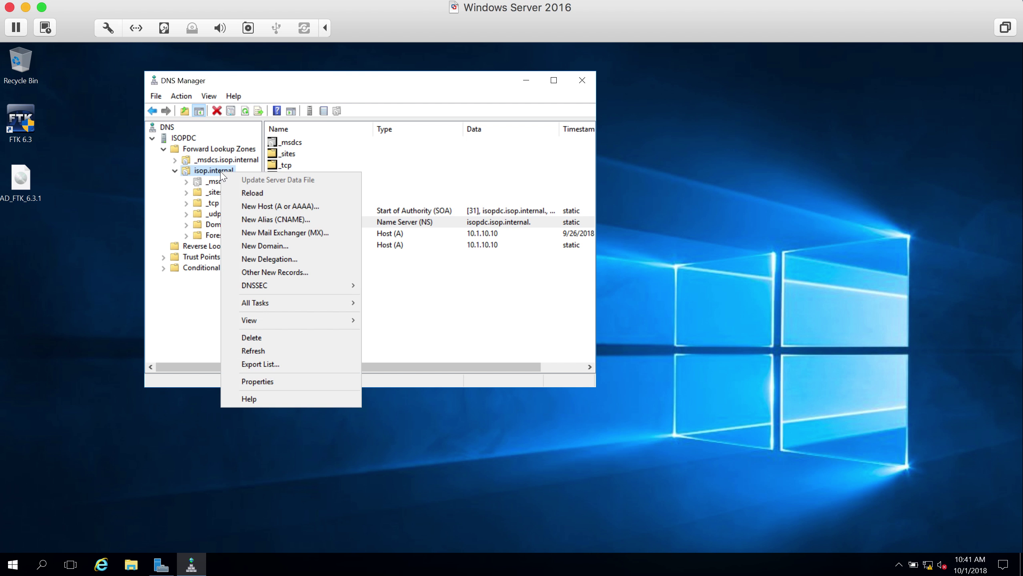
left_click(311, 206)
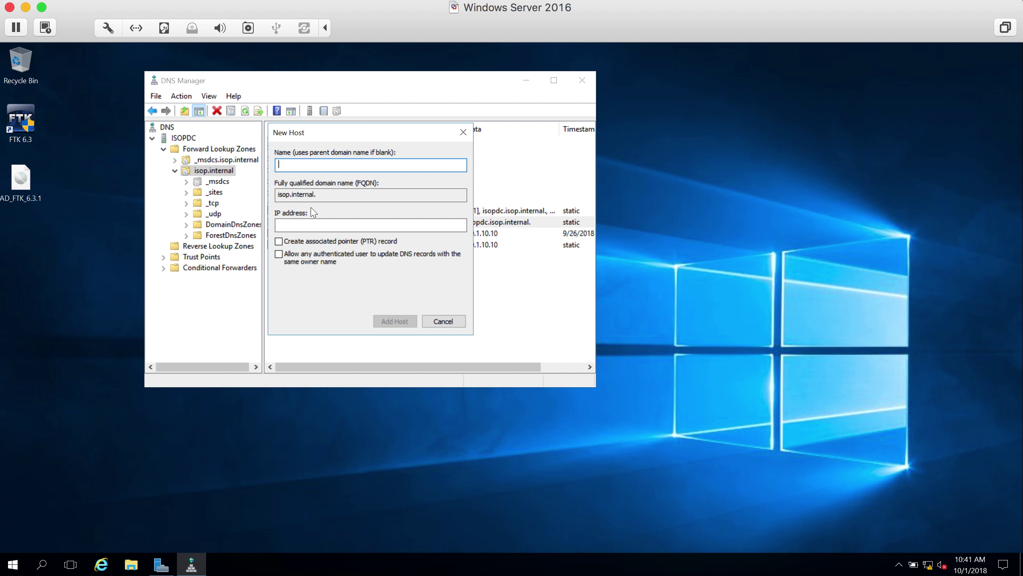
type("ISOPTEST")
left_click(319, 225)
type("10.")
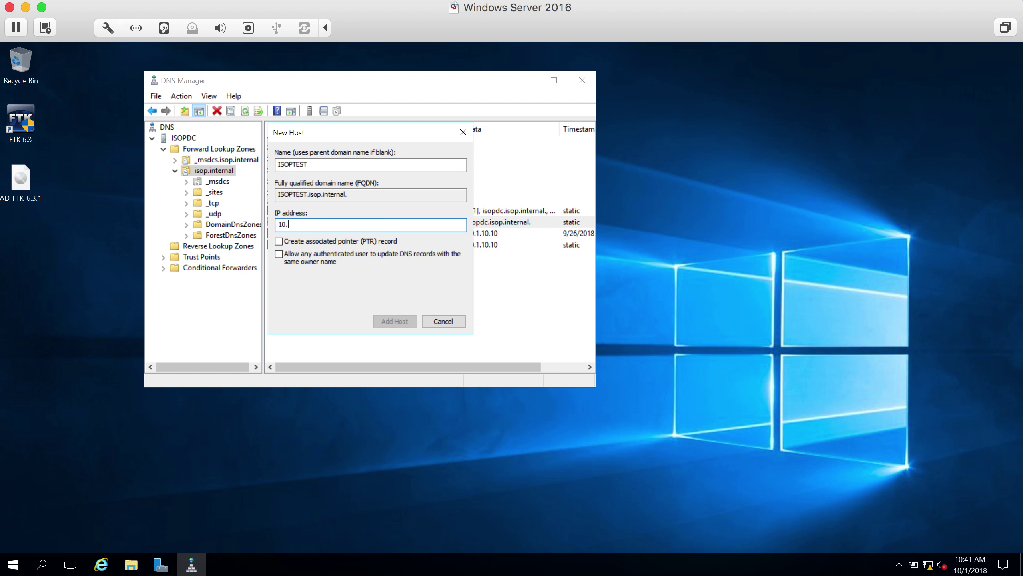
type("1.10.50")
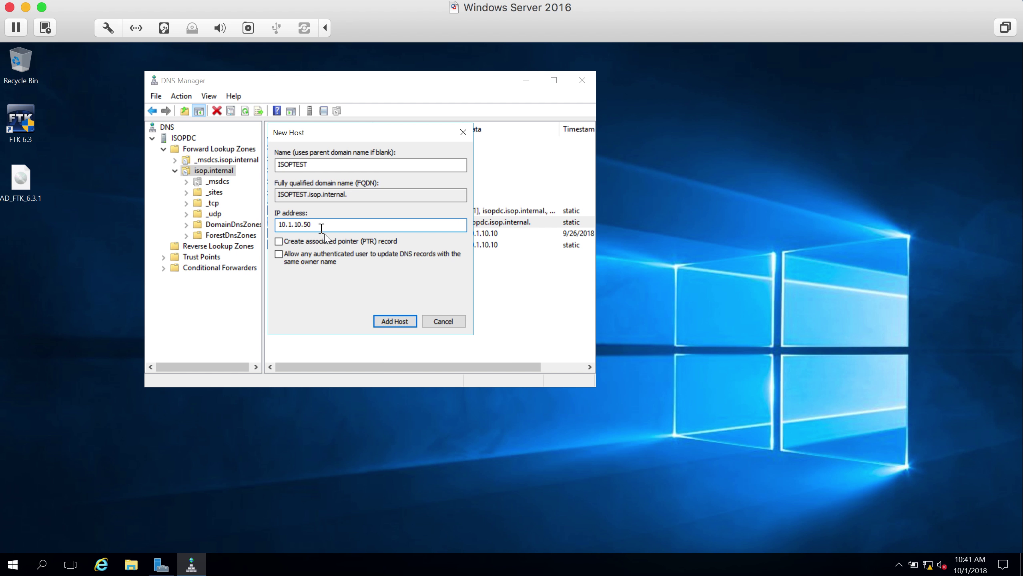
left_click(386, 324)
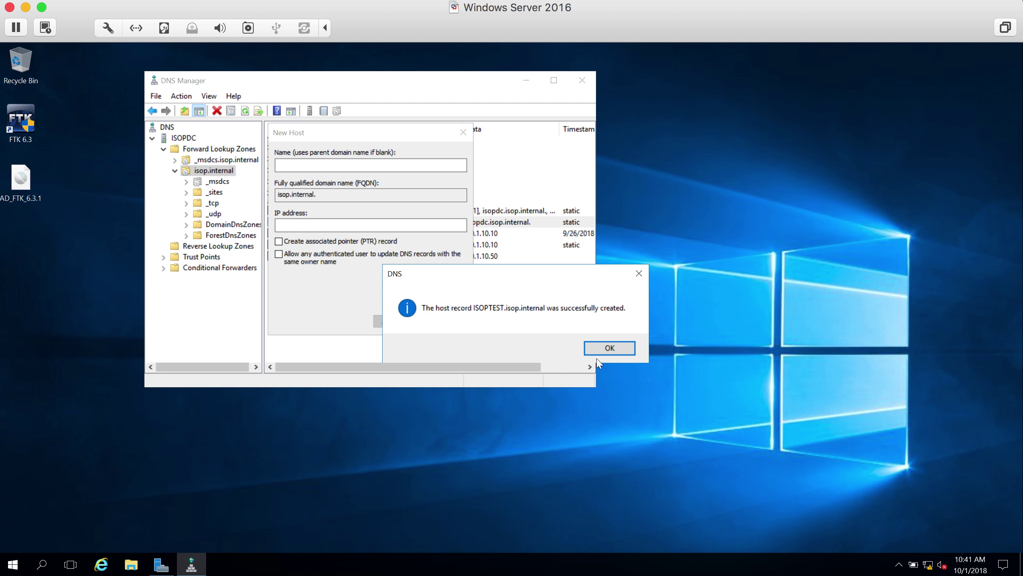
left_click(600, 347)
left_click(443, 321)
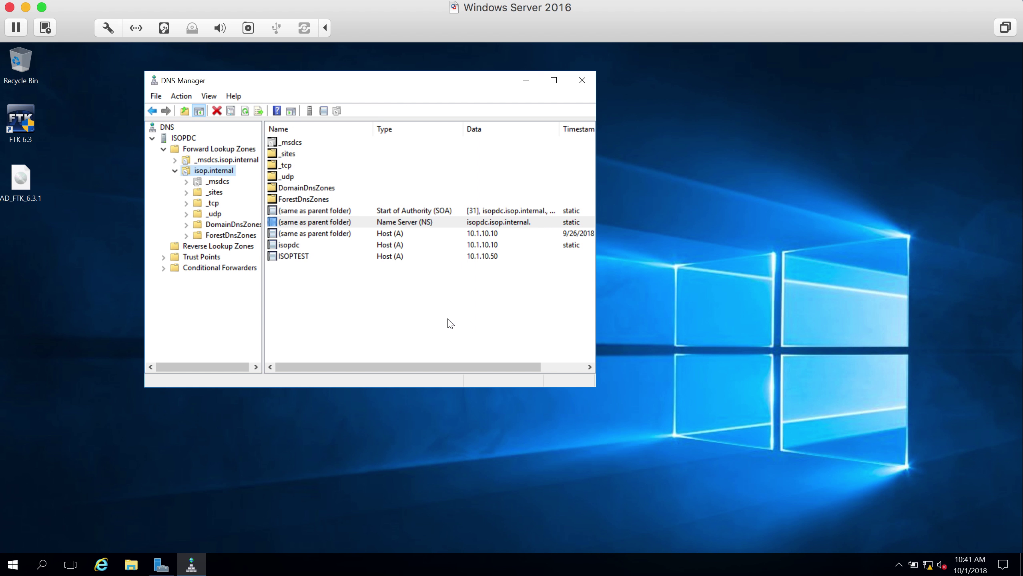
- Select the new ISOPTEST record, then close DNS Manager
left_click(300, 258)
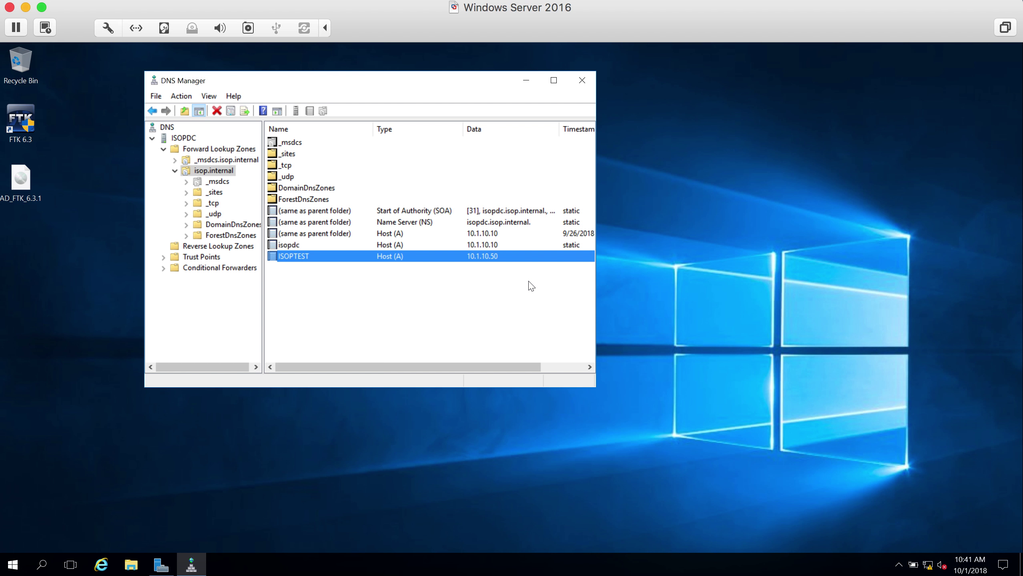
left_click(583, 86)
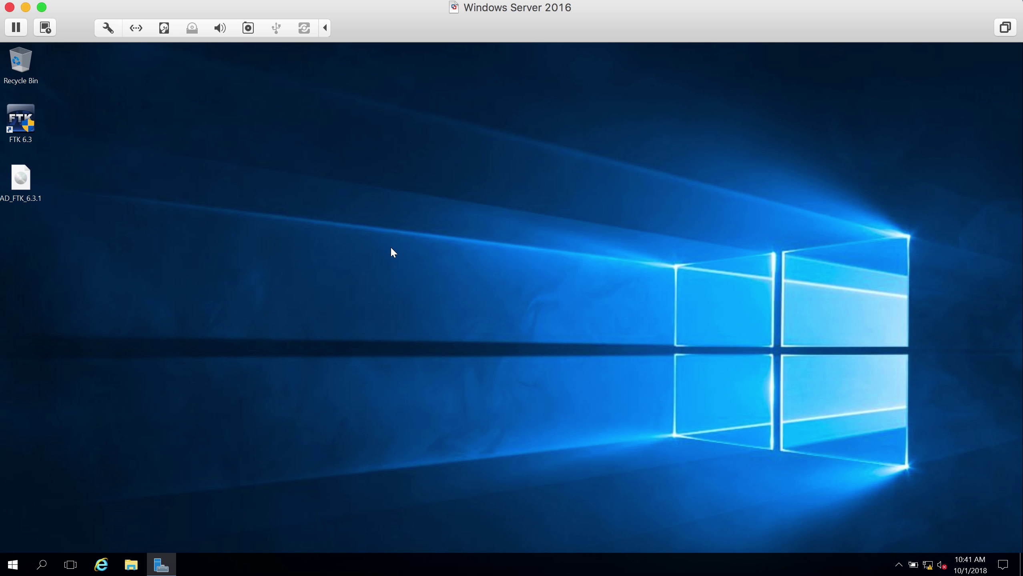
- Launch the DHCP console with dhcpmgmt.msc and maximize its window
key("super+r")
type("h")
key("BackSpace")
type("dhcpgm")
key("BackSpace")
type("gm")
key("BackSpace")
key("BackSpace")
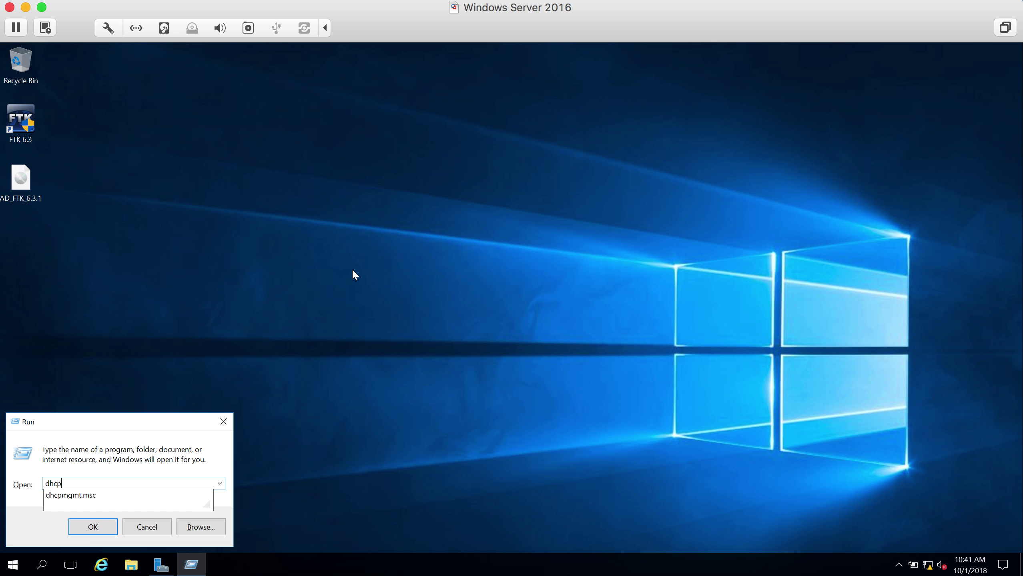
type("mgmt.msc")
key("Return")
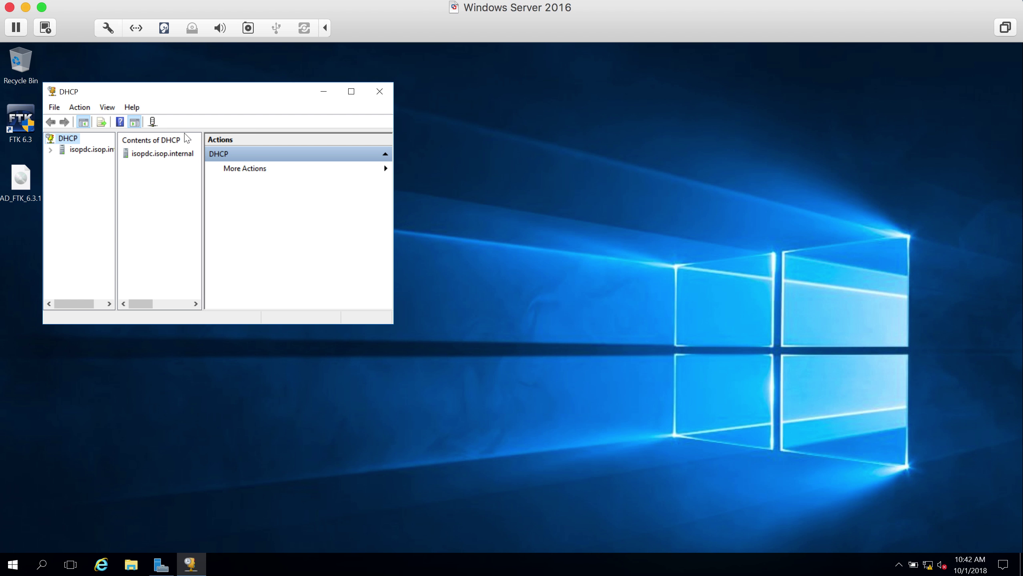
left_click_drag(178, 92, 372, 112)
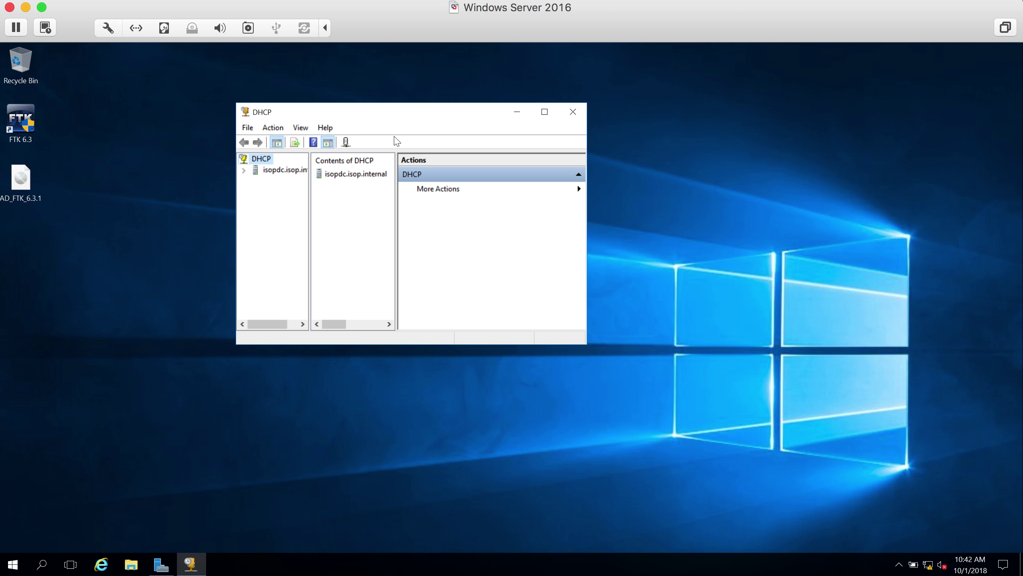
double_click(413, 117)
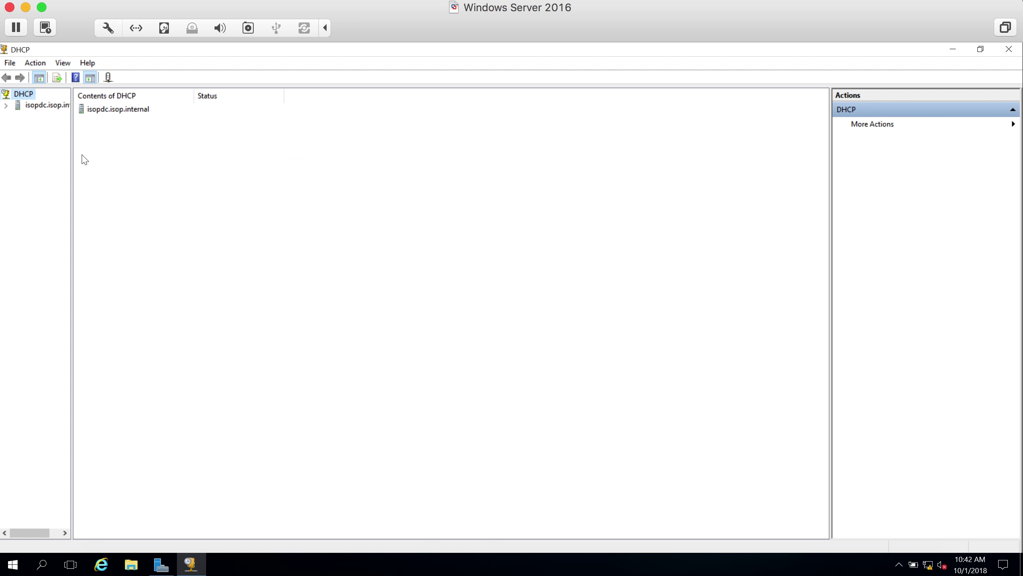
- Widen the tree pane, expand the server and IPv4, and open Scope [10.0.0.0] Trusted_LAN
left_click_drag(71, 159, 273, 174)
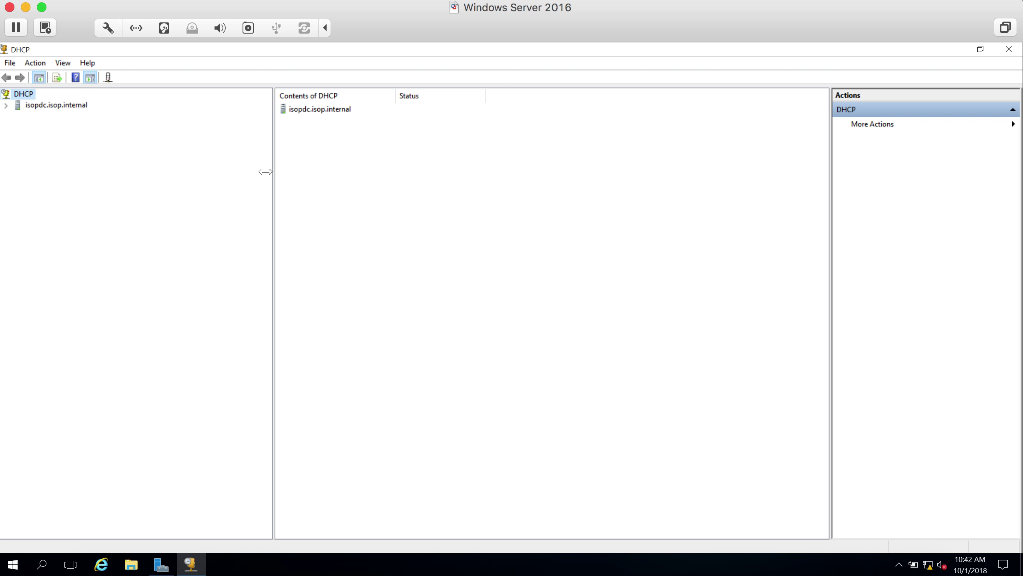
left_click(5, 105)
left_click(27, 117)
left_click(17, 116)
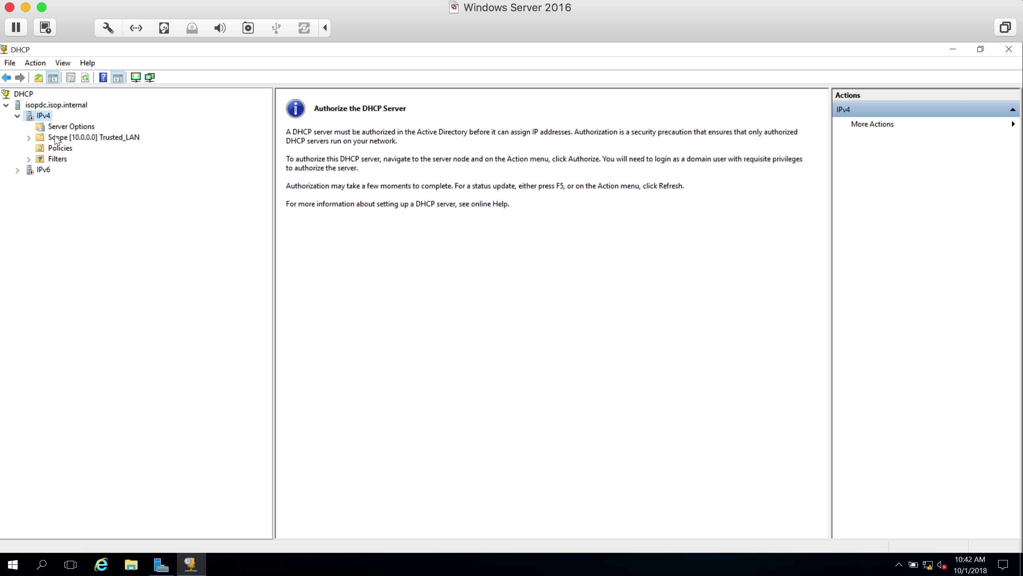
double_click(73, 138)
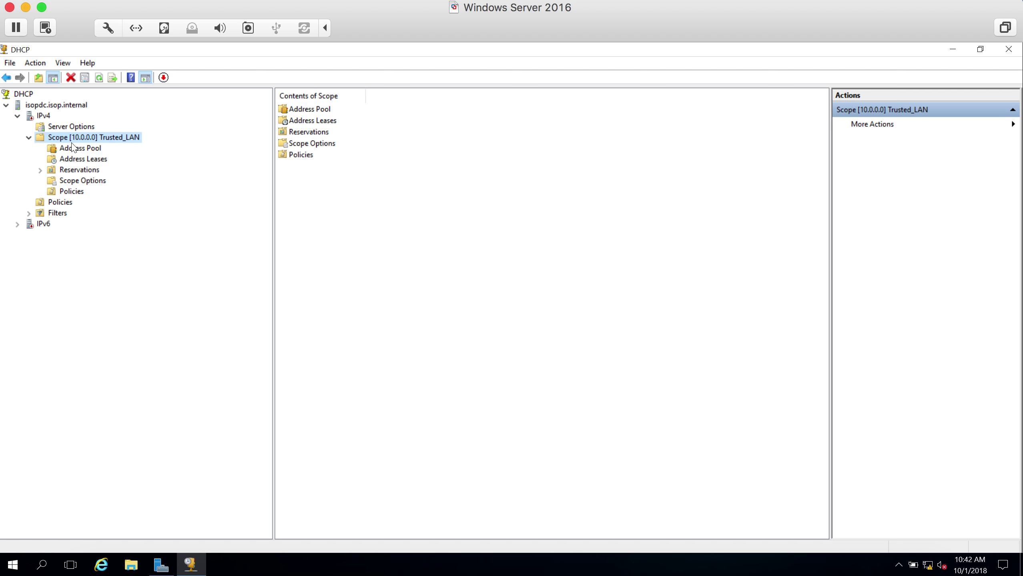
- Launch Notepad and move it aside so the DHCP tree stays visible
key("super+r")
type("notepad")
key("Return")
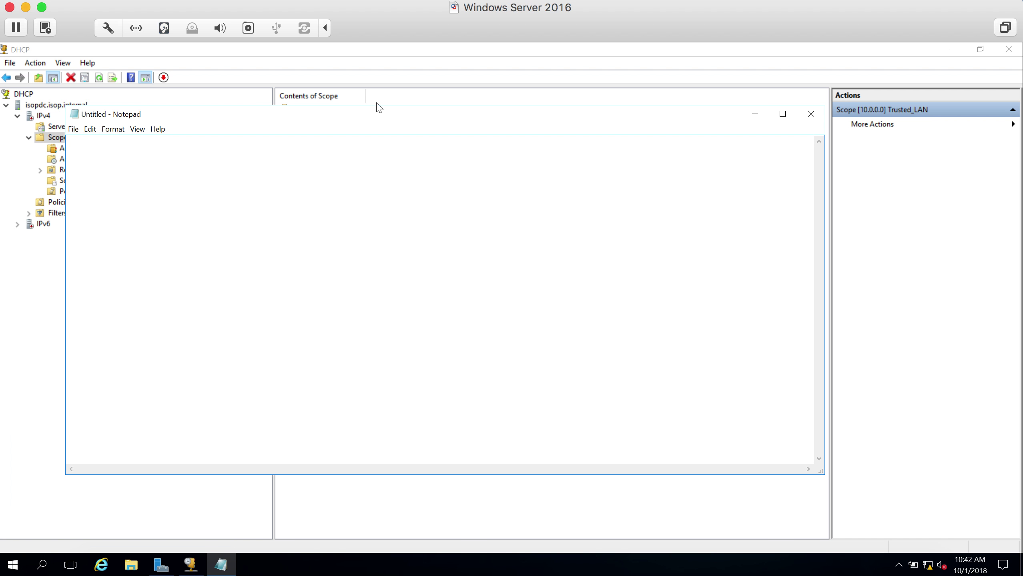
left_click_drag(368, 124, 466, 166)
- Note LAN = 10.0.0.0, IT = 10.200.10.0 and Finance = 10.200.20.1, then return to the DHCP console
type("LAN = 10")
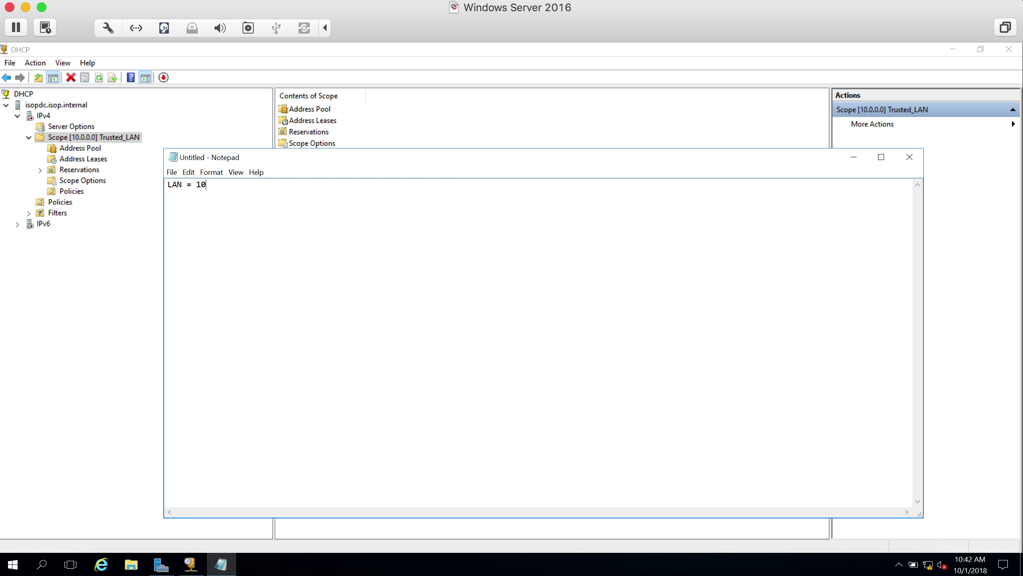
type(".10")
key("BackSpace")
key("BackSpace")
type("0.0.0")
key("Return")
key("Return")
type("IT =")
type(" 10.200")
type(".")
type("10.1")
key("BackSpace")
type("0")
key("Return")
type("Finance")
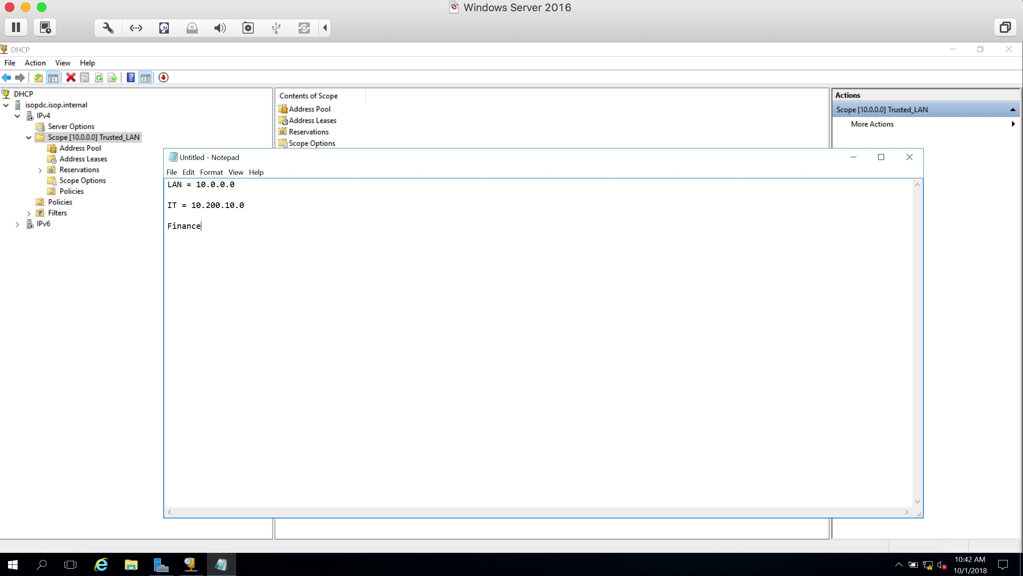
type(" = 10.200.20.1")
left_click(259, 215)
left_click_drag(306, 162, 452, 145)
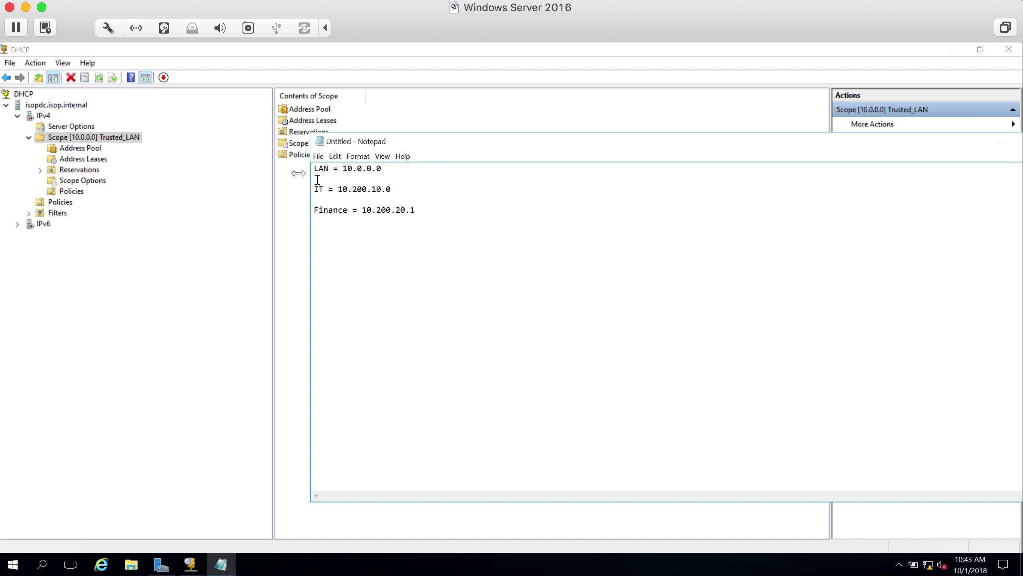
left_click(93, 139)
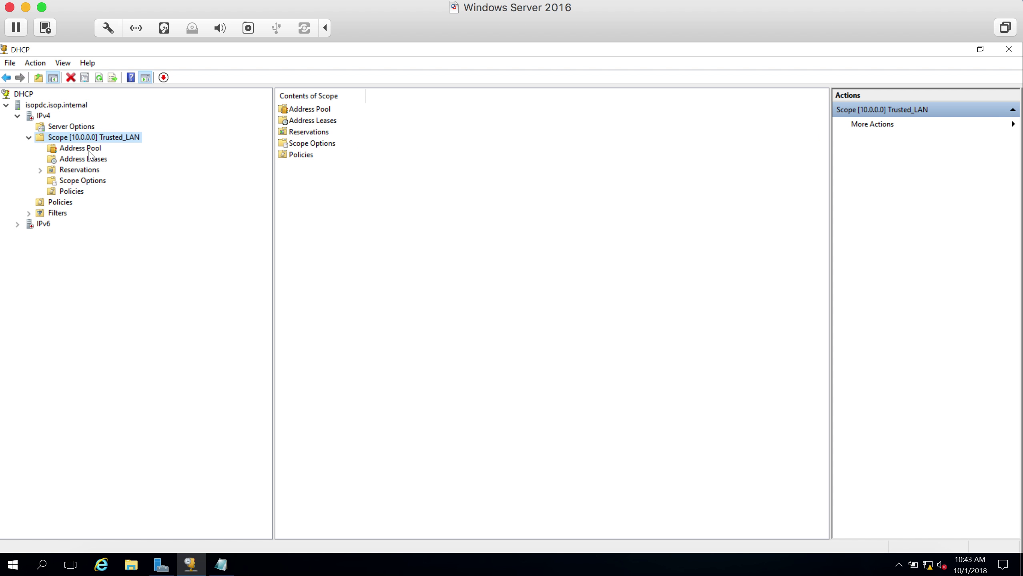
- Check the Trusted_LAN pool 10.1.20.50–10.1.20.100, its empty Address Leases and its Reservations
left_click(90, 151)
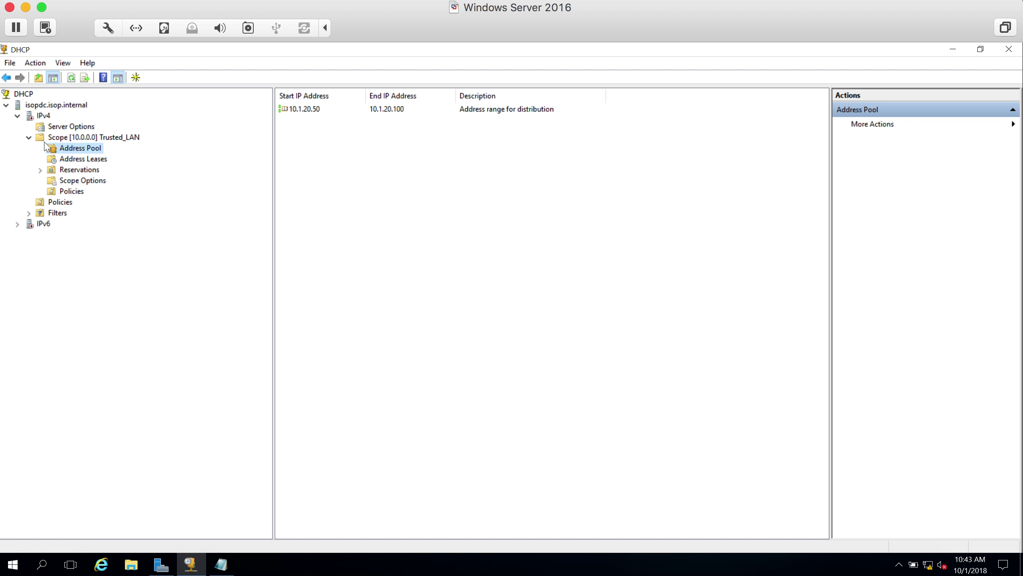
left_click(86, 169)
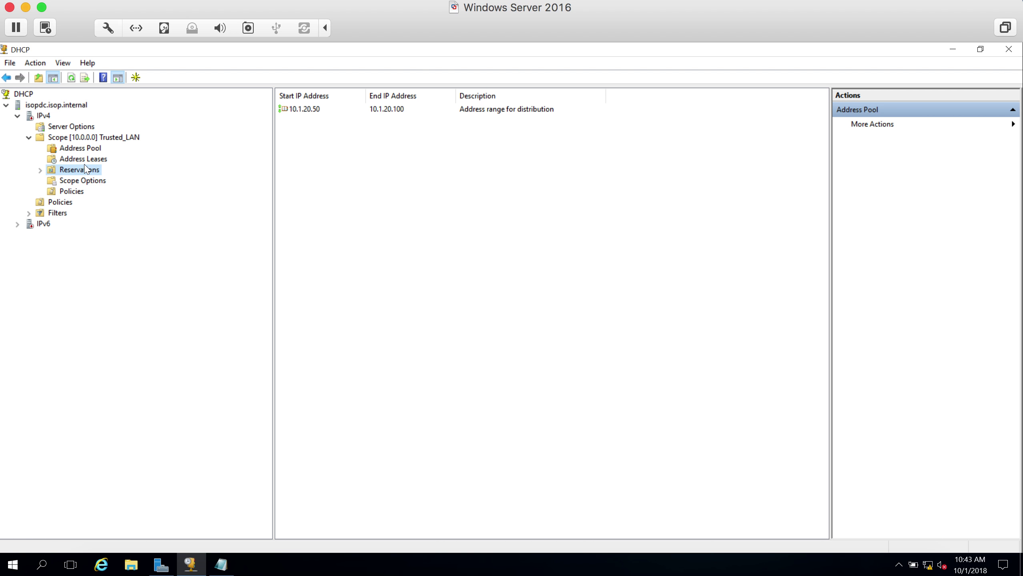
left_click(86, 160)
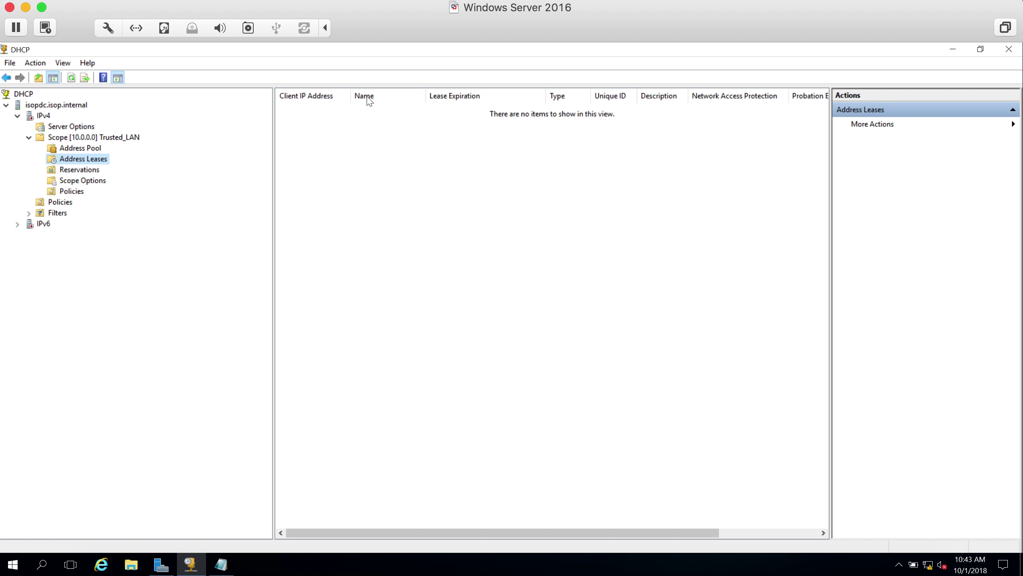
left_click(86, 171)
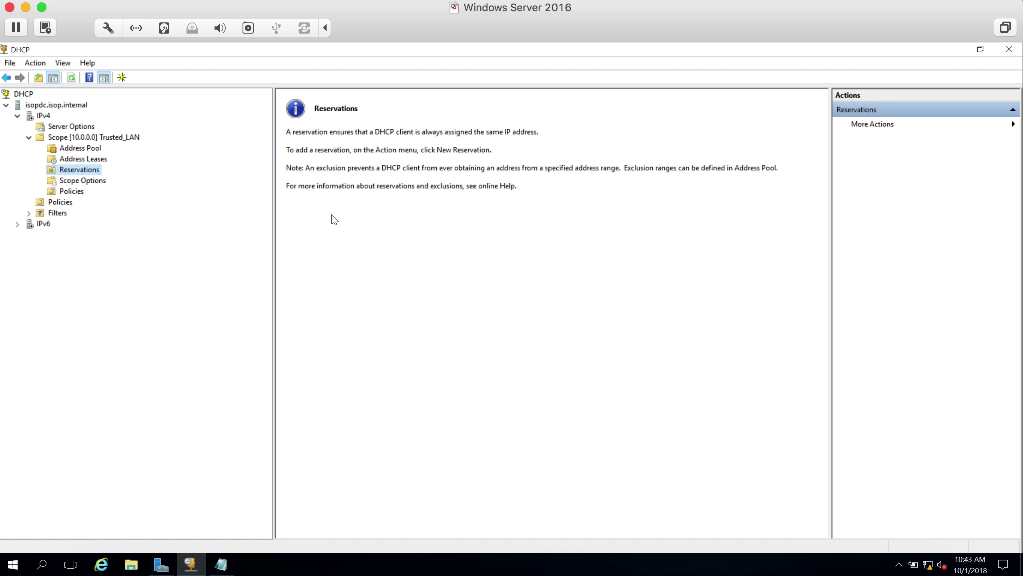
- Start the New Scope wizard on the IPv4 node and get past its welcome page
left_click(29, 138)
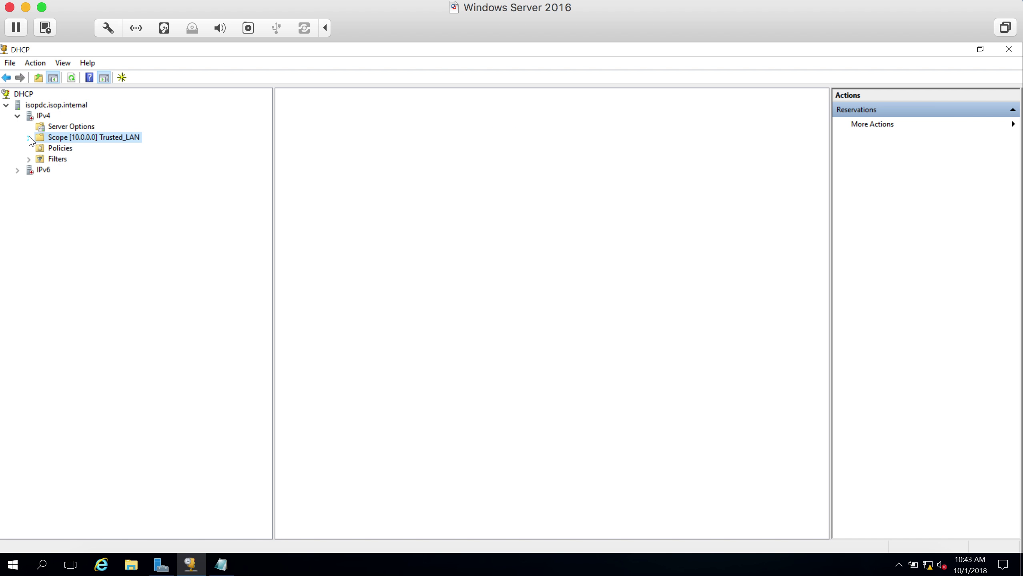
right_click(62, 129)
left_click(31, 115)
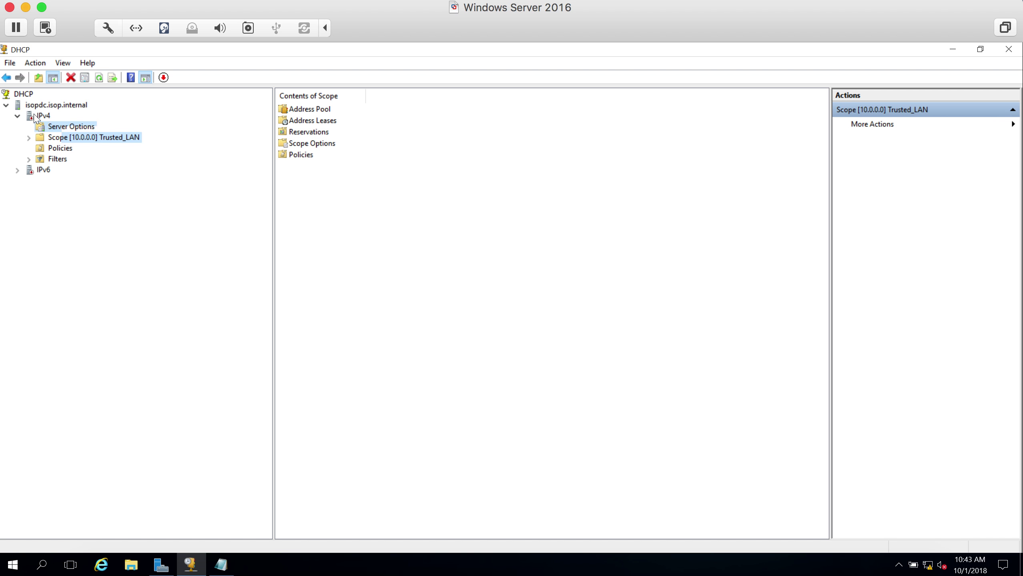
right_click(35, 118)
left_click(67, 140)
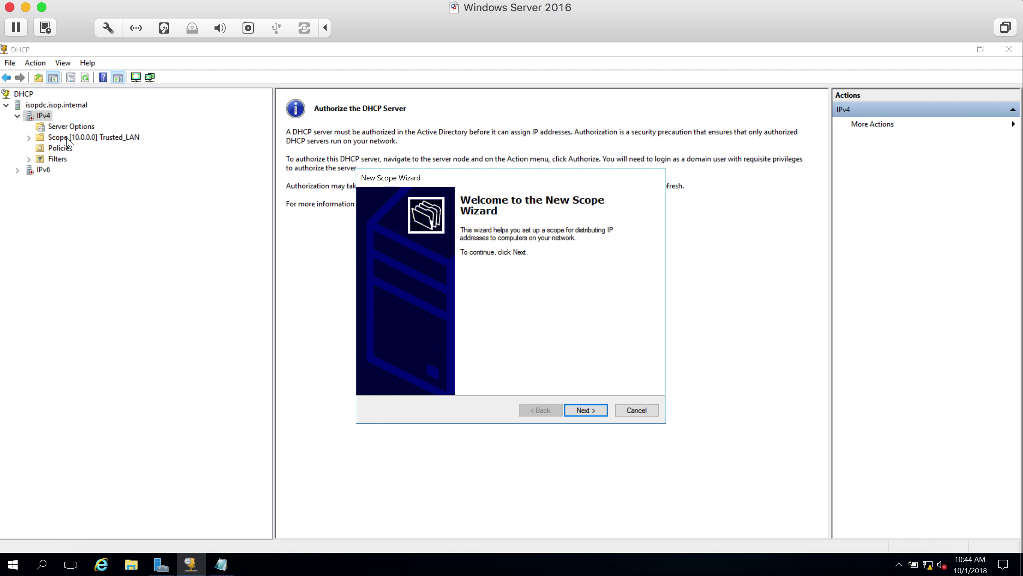
left_click(585, 410)
- Name the scope 'IT Dept' with the description 'IT department new'
type("IT Dept")
key("Tab")
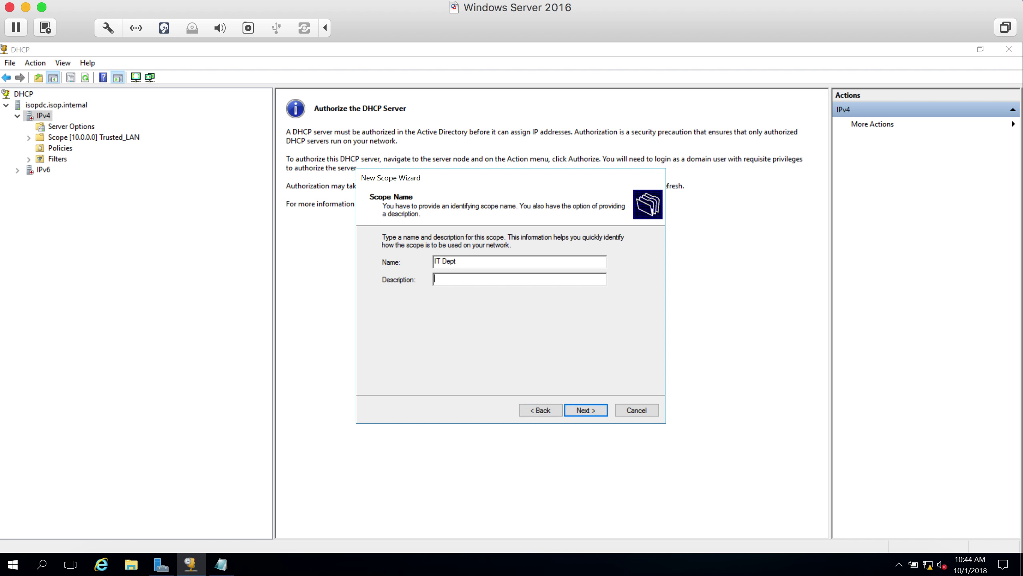
type("IT deparmtnet new")
key("BackSpace")
key("BackSpace")
key("BackSpace")
key("BackSpace")
key("BackSpace")
key("BackSpace")
key("BackSpace")
key("BackSpace")
key("BackSpace")
key("BackSpace")
key("BackSpace")
type("pt new")
left_click(579, 409)
- Set the scope's address range to 192.168.10.50–192.168.10.200
type("10.200.")
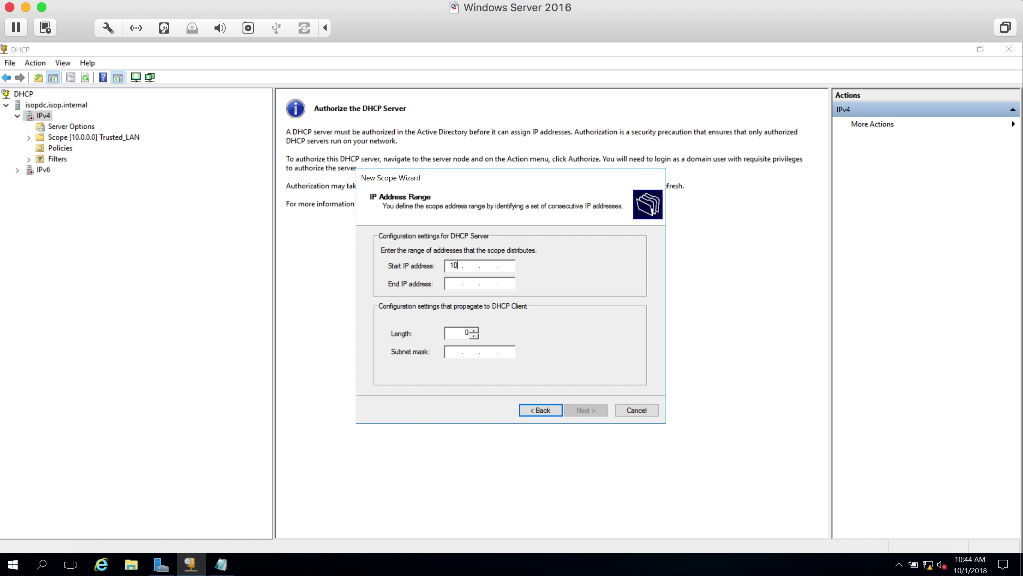
type("10.50")
left_click(454, 284)
type("10.200")
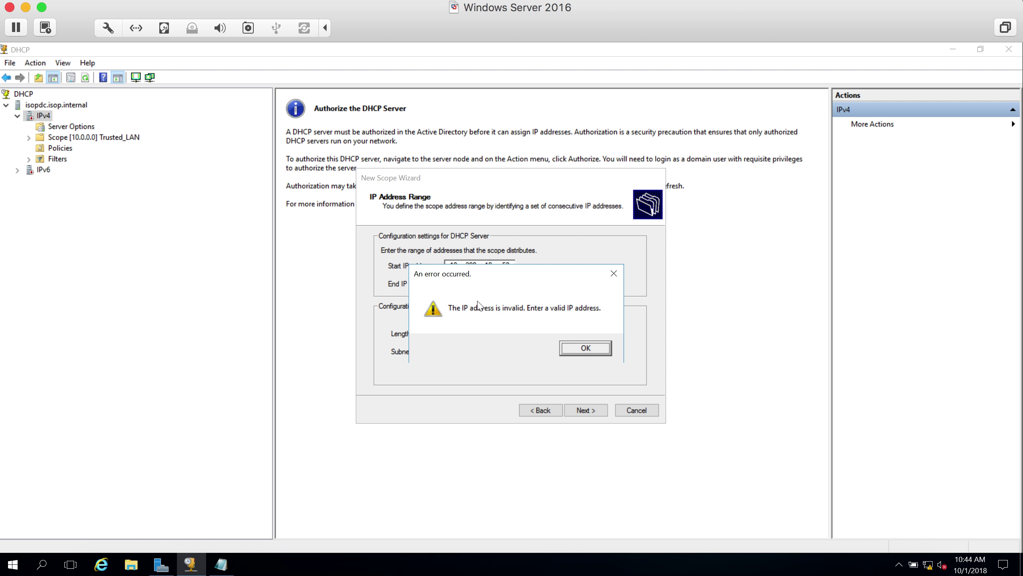
left_click(601, 350)
key("BackSpace")
key("BackSpace")
type("00 . 10 . ")
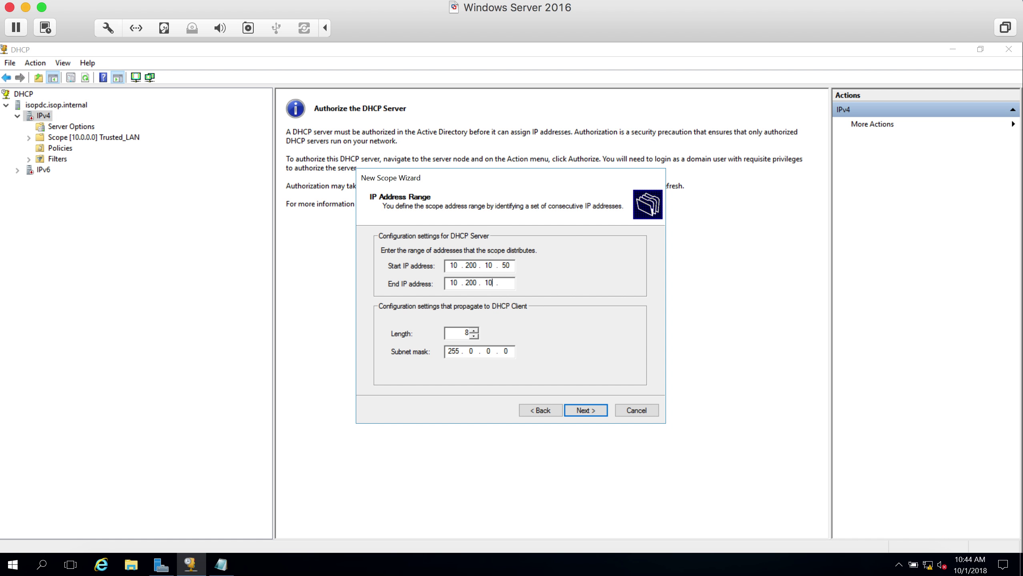
type("200")
left_click(586, 411)
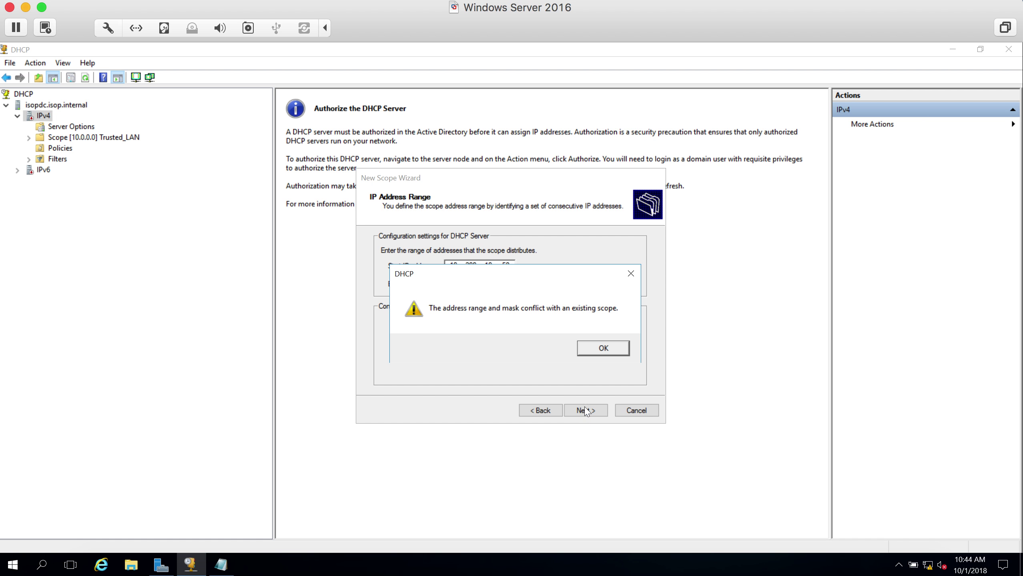
left_click(601, 348)
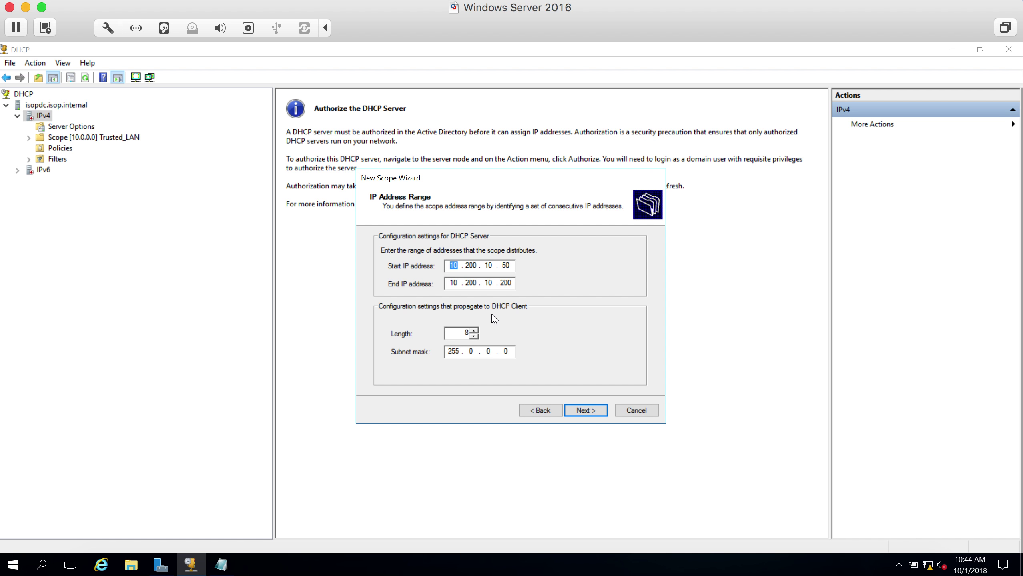
type("192168")
key("Tab")
type("192168")
left_click(583, 410)
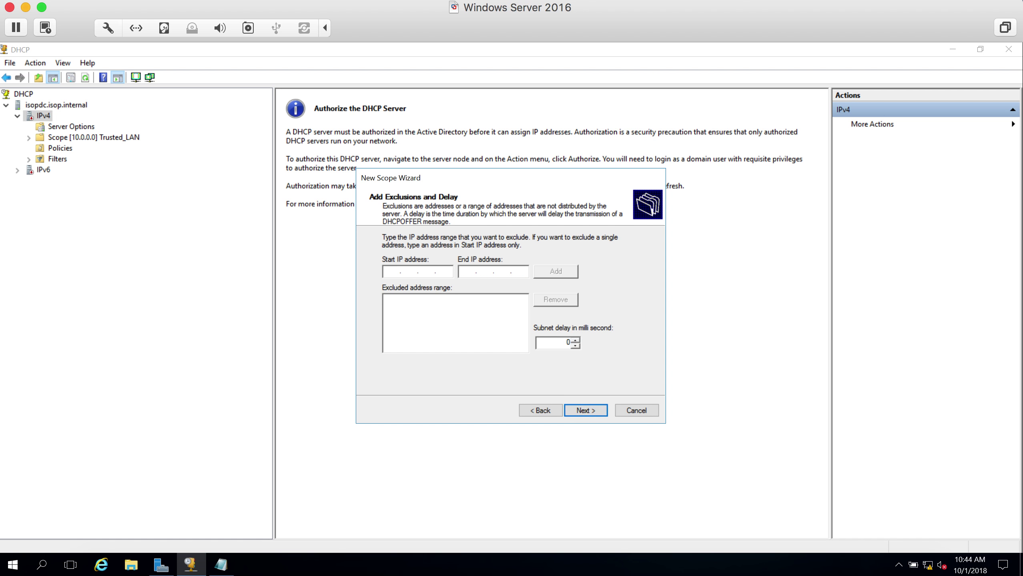
- Skip exclusions and set the lease duration to 30 days
left_click(593, 415)
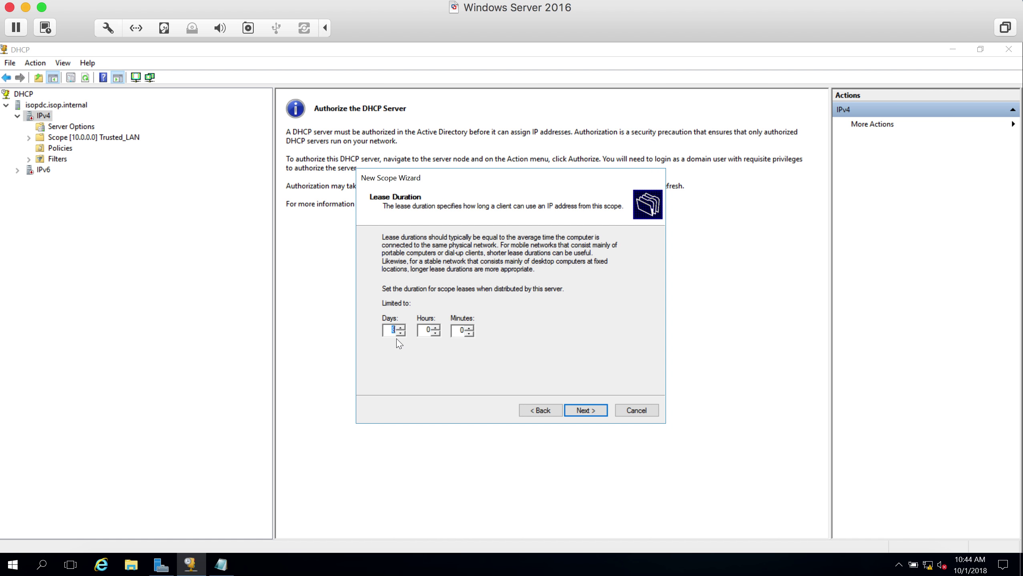
type("30")
left_click(592, 415)
- Accept the default gateway, DNS, WINS and activation settings and finish the wizard
left_click(586, 410)
left_click(586, 411)
left_click(590, 415)
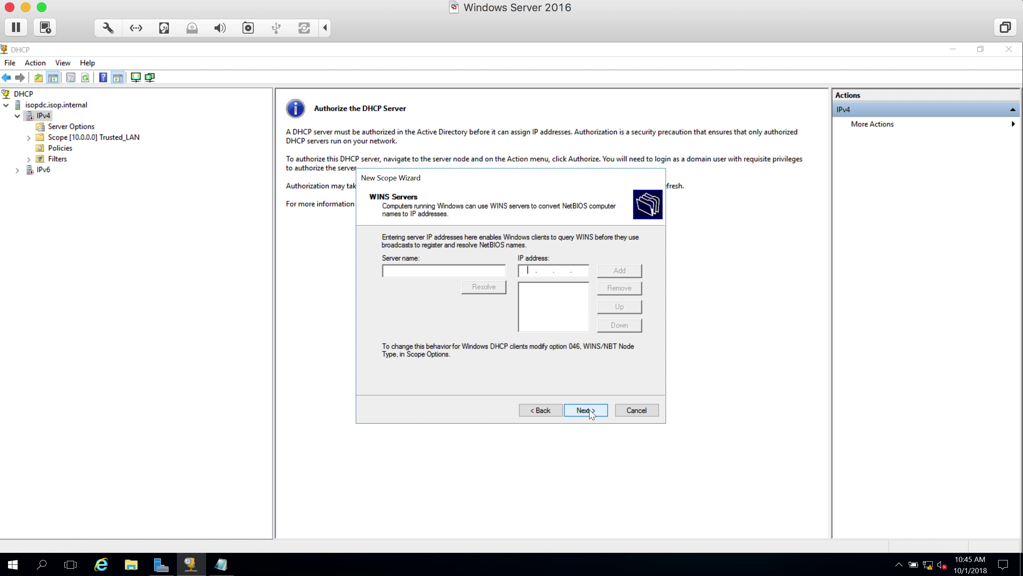
left_click(586, 411)
left_click(585, 411)
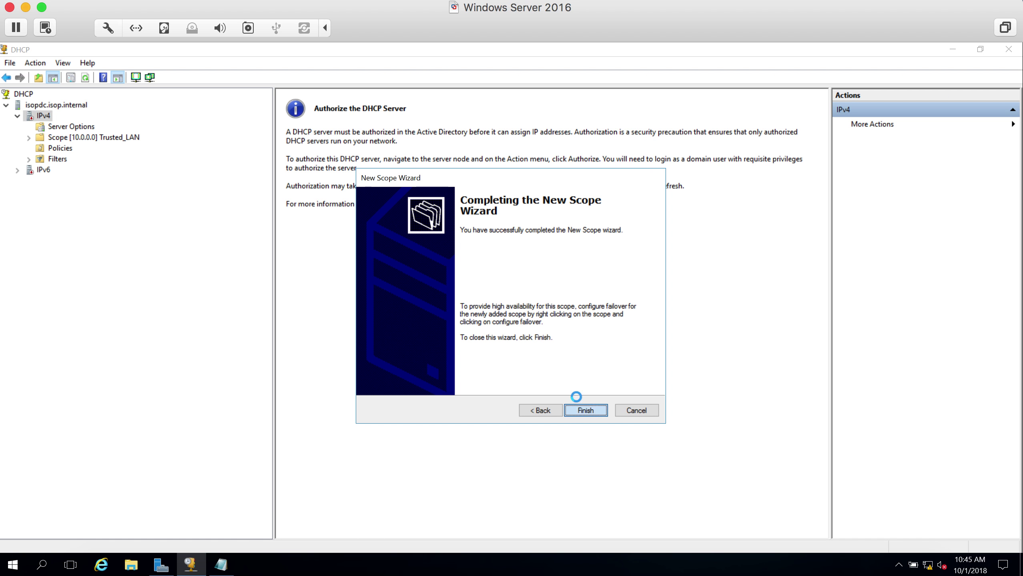
left_click(585, 411)
- Expand the new IT Dept scope to confirm it is listed, then collapse it
double_click(81, 147)
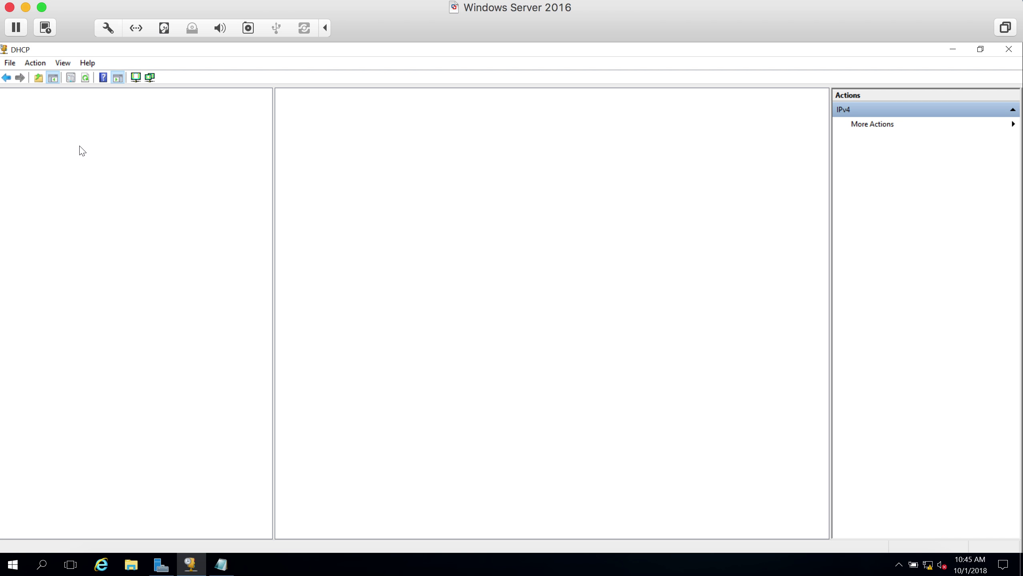
left_click(86, 138)
left_click(29, 148)
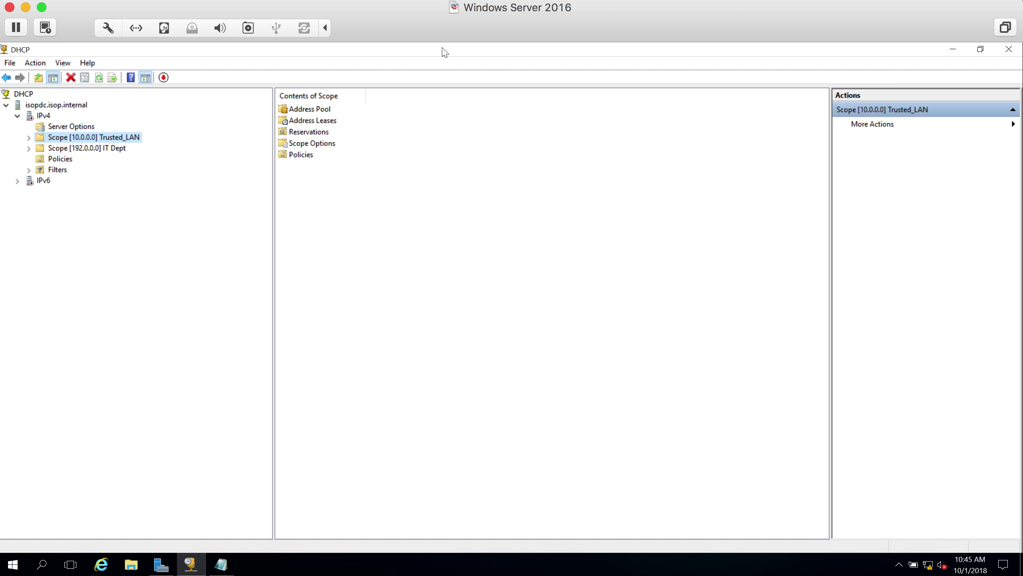
- Close the DHCP console and close Notepad without saving the notes
left_click(5, 49)
left_click(24, 135)
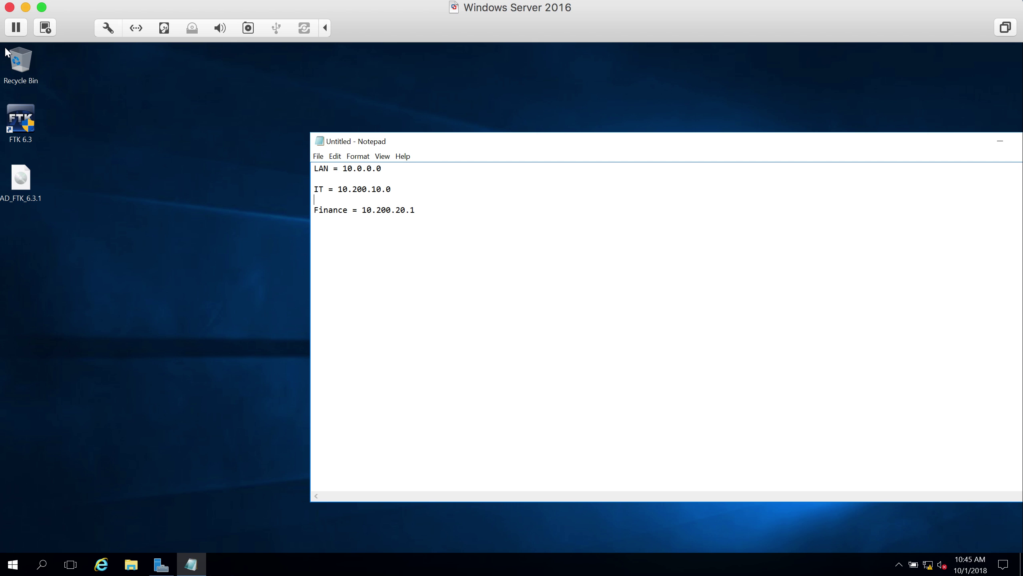
left_click(320, 141)
left_click(335, 223)
left_click(532, 305)
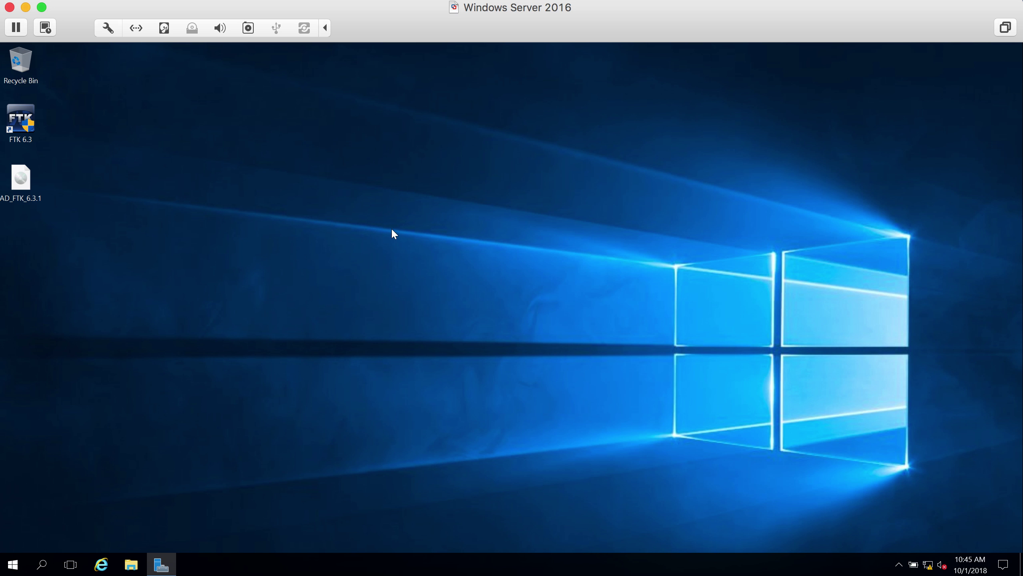
- Play the BITH Chapter 3 deck from the start and advance two slides to 'Office 365 – Free Online Course'
key("ctrl+Left")
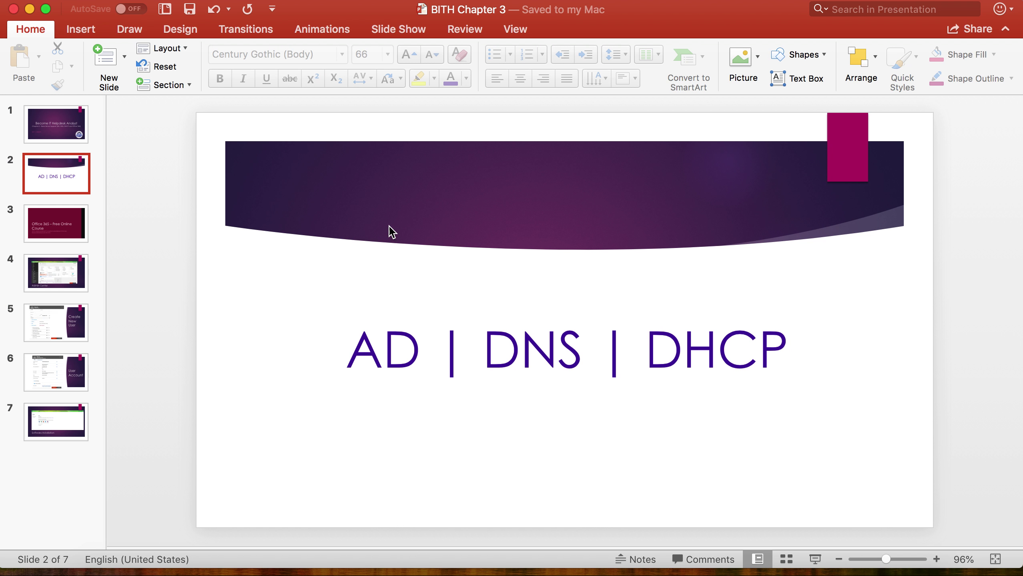
left_click(65, 234)
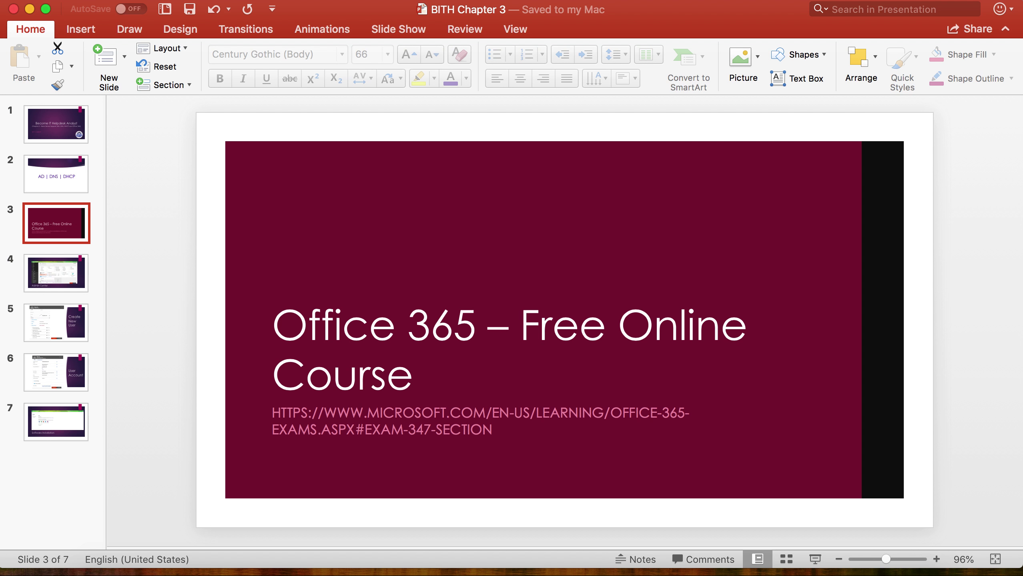
left_click(452, 3)
left_click(452, 4)
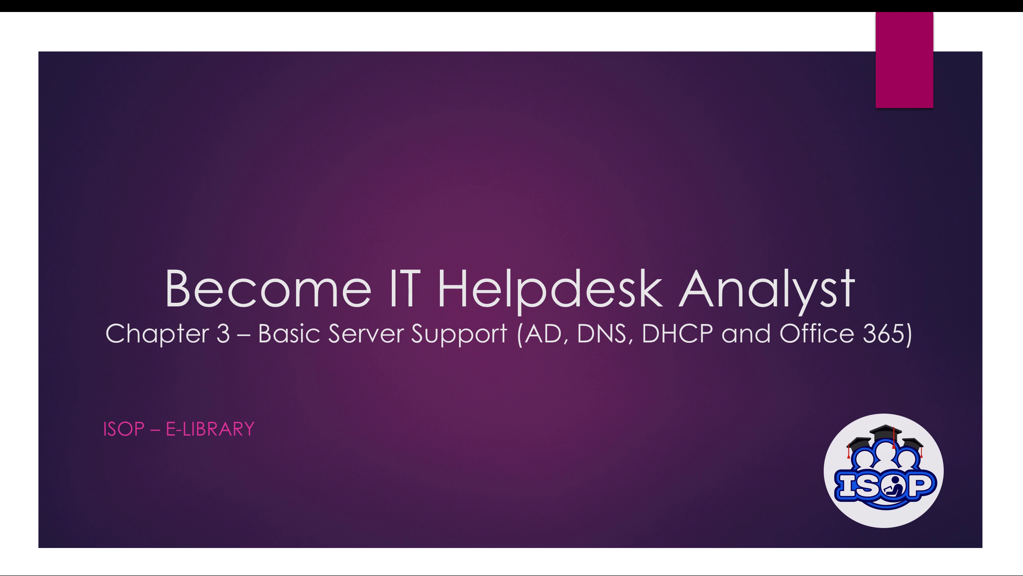
key("Right")
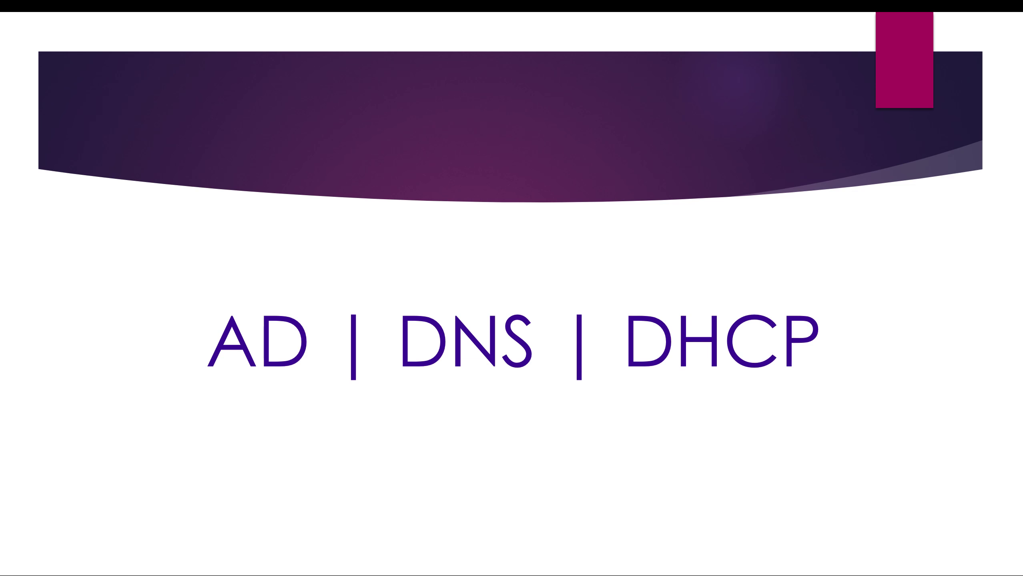
key("Right")
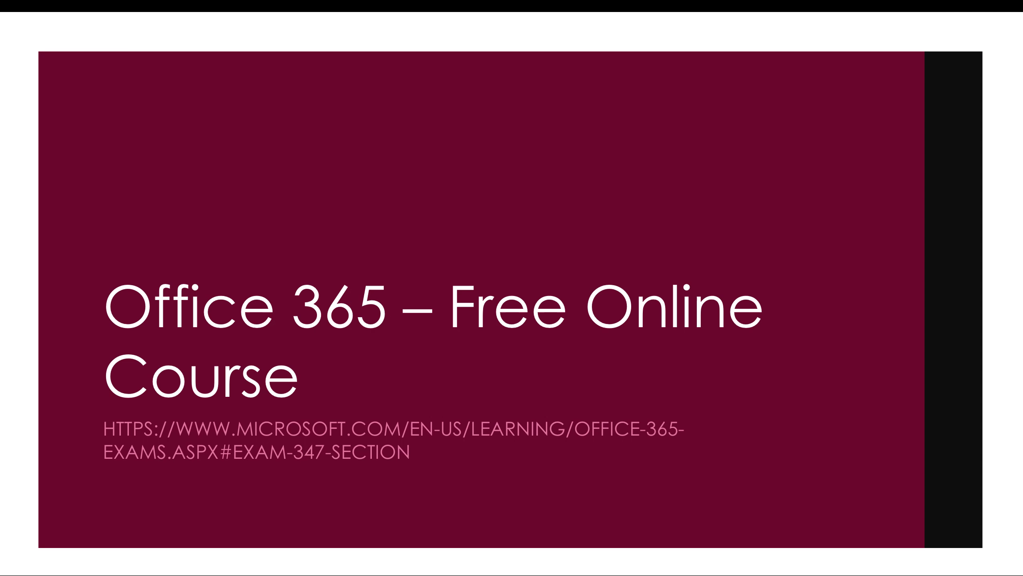